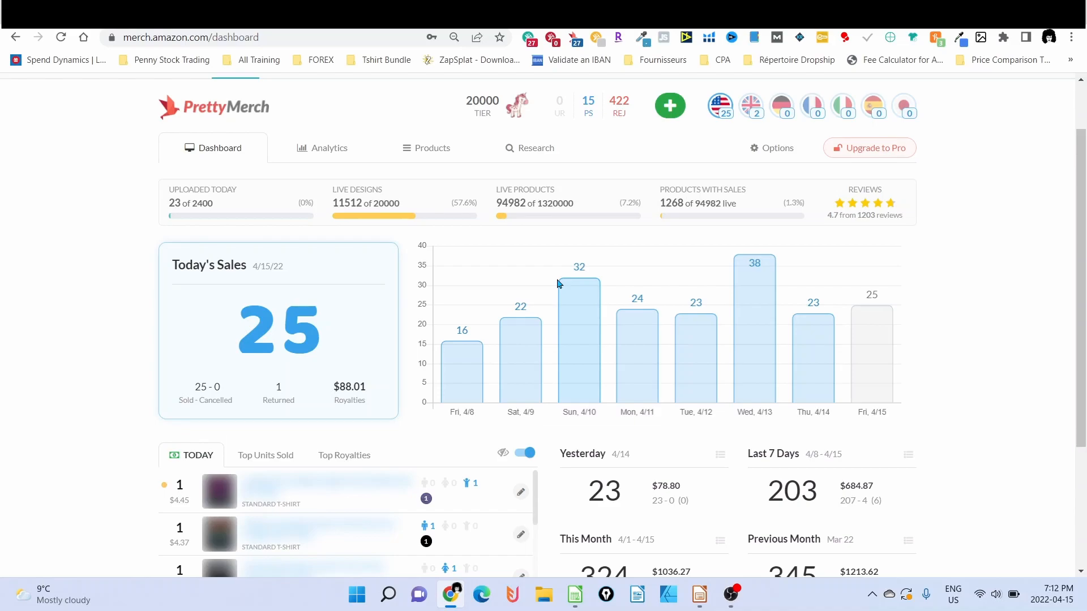
Switch to Kittl's subscription page and review the Free plan's features, including the full design library and commercial license
click(381, 18)
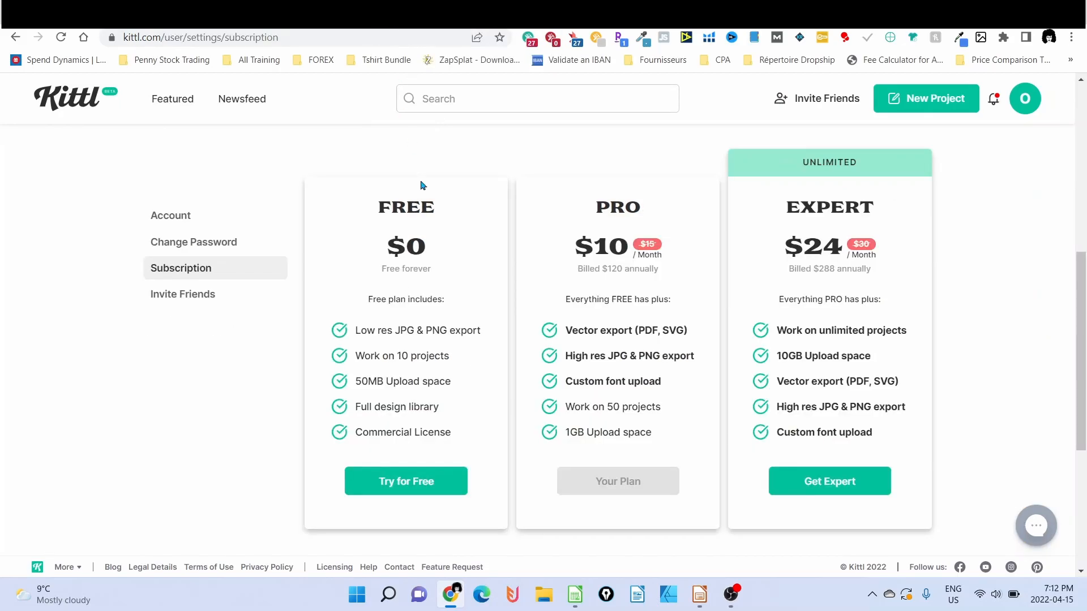
drag(380, 209, 461, 430)
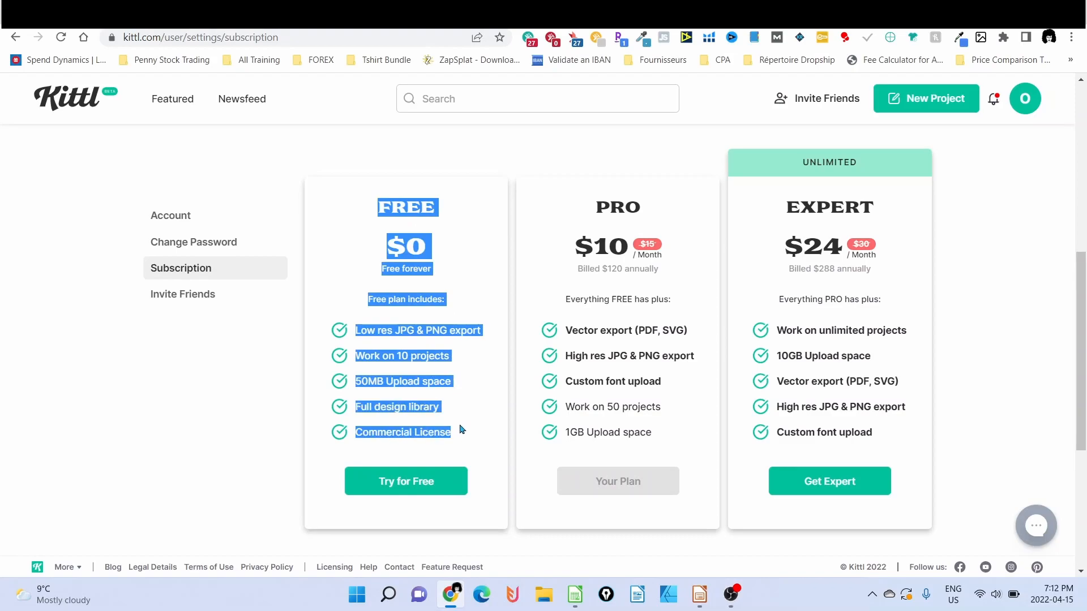
click(389, 205)
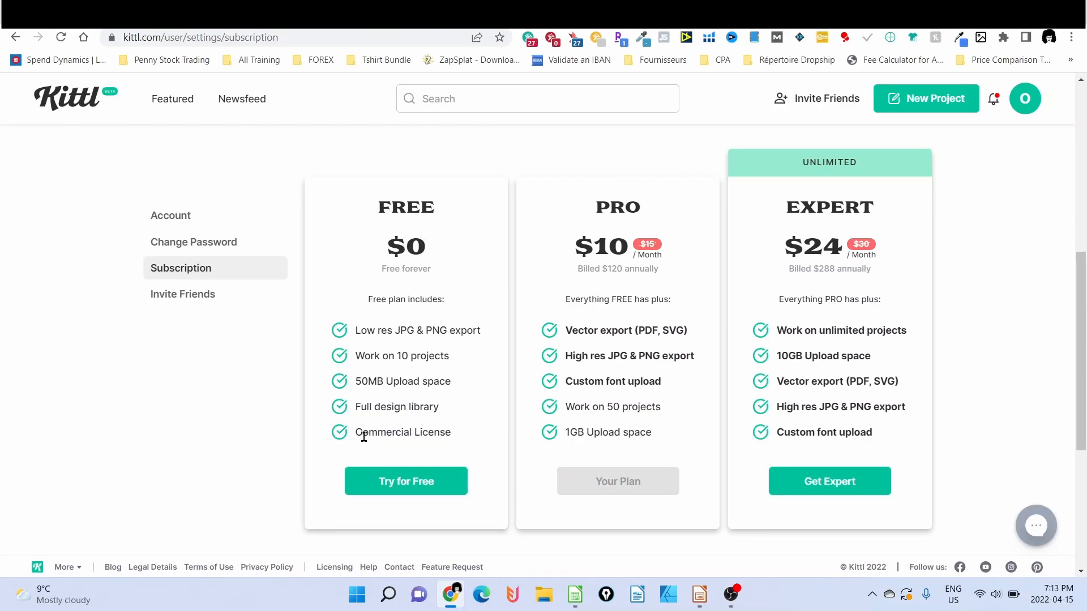
drag(357, 434, 448, 429)
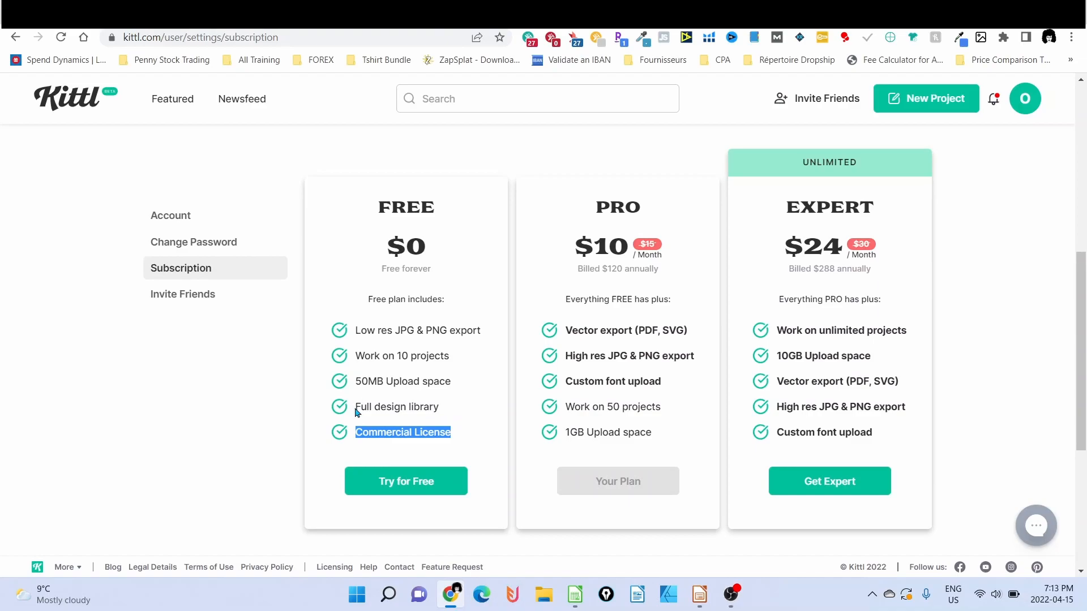
drag(358, 407, 448, 406)
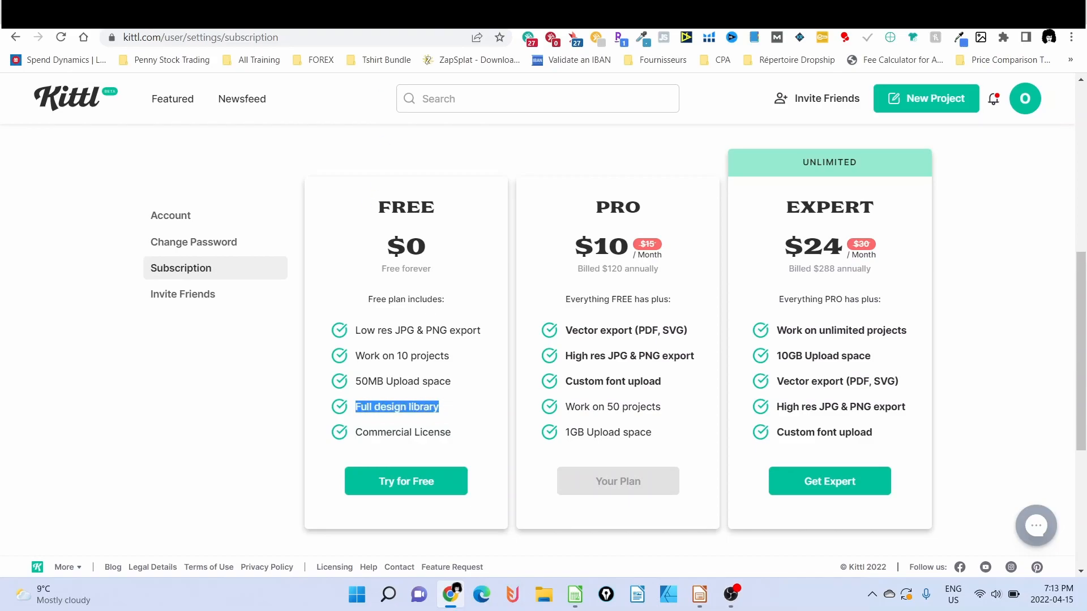
Browse the trending designs in Kittl's Featured gallery
click(396, 14)
scroll(484, 422, down, 2)
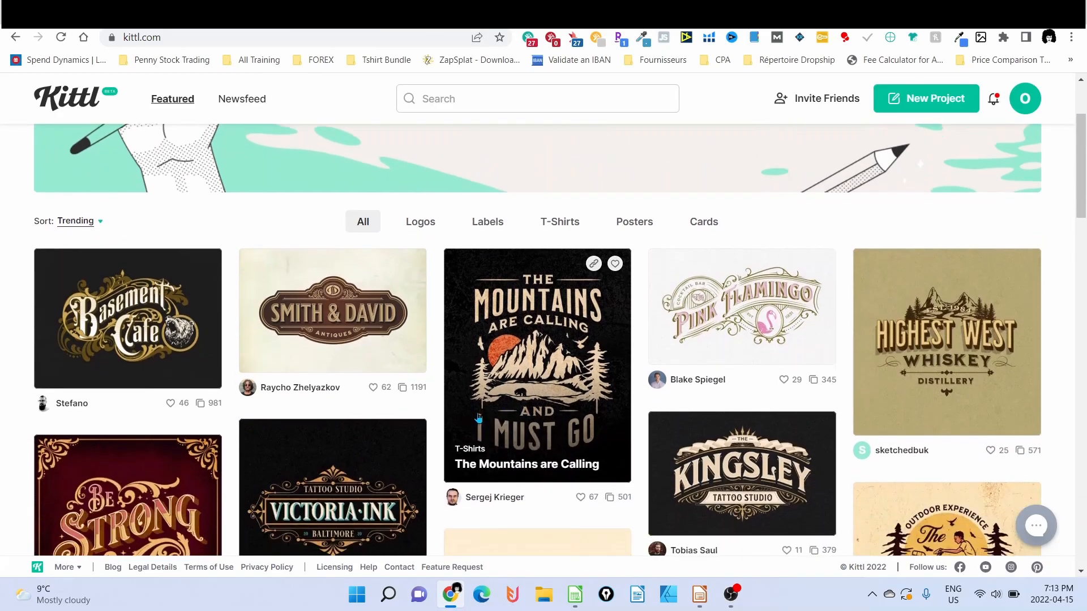
scroll(542, 375, down, 1)
scroll(540, 374, down, 1)
scroll(538, 368, up, 1)
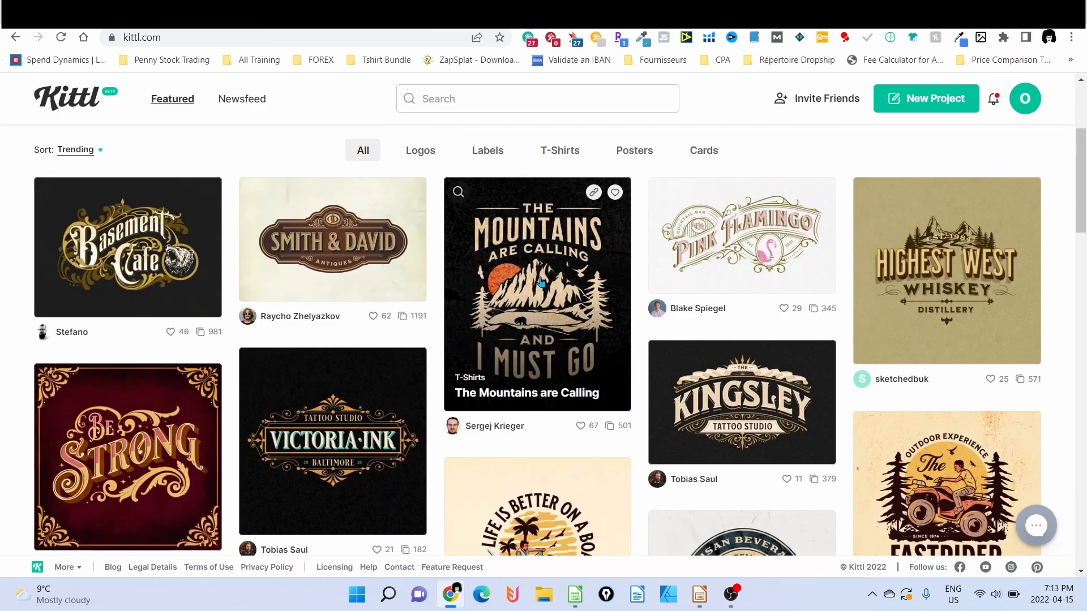
scroll(542, 282, down, 5)
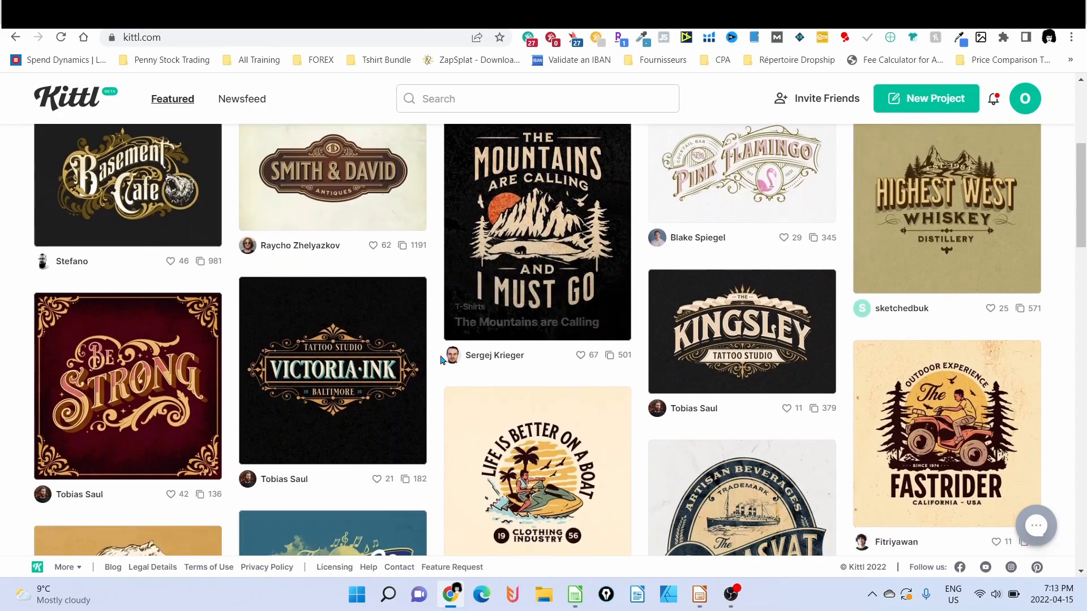
scroll(424, 382, down, 1)
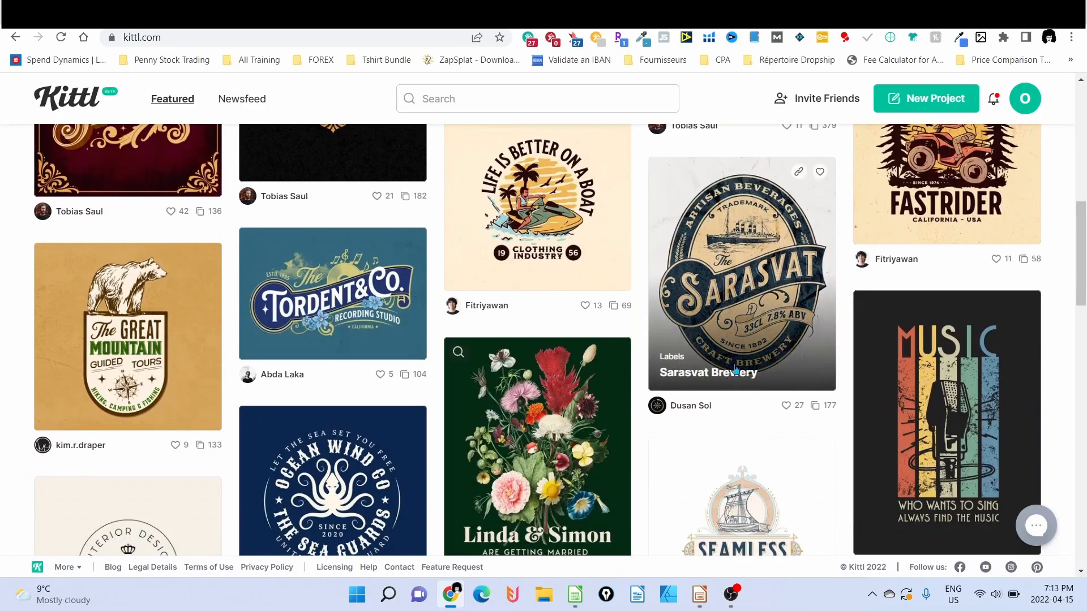
scroll(368, 464, down, 1)
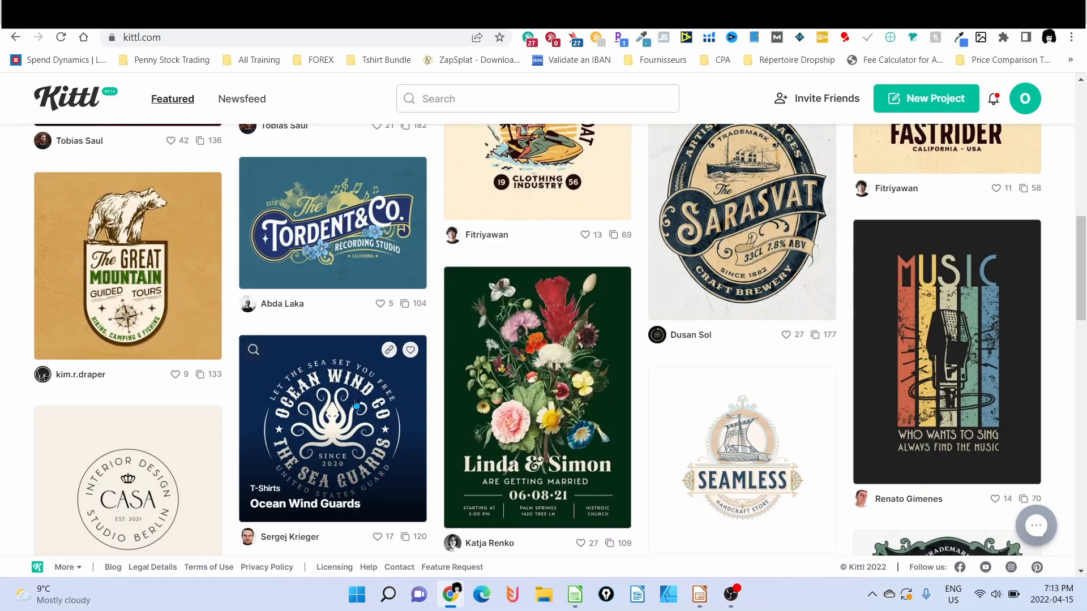
scroll(356, 403, up, 8)
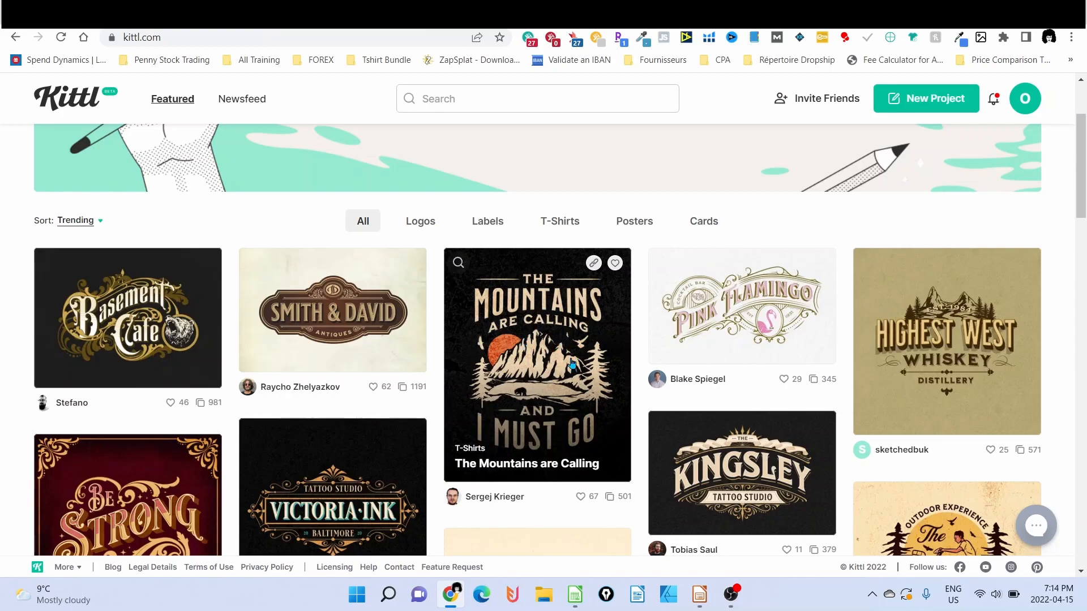
Open the T-shirt design "The Mountains are Calling" as an editable project and select its MOUNTAINS text
click(527, 354)
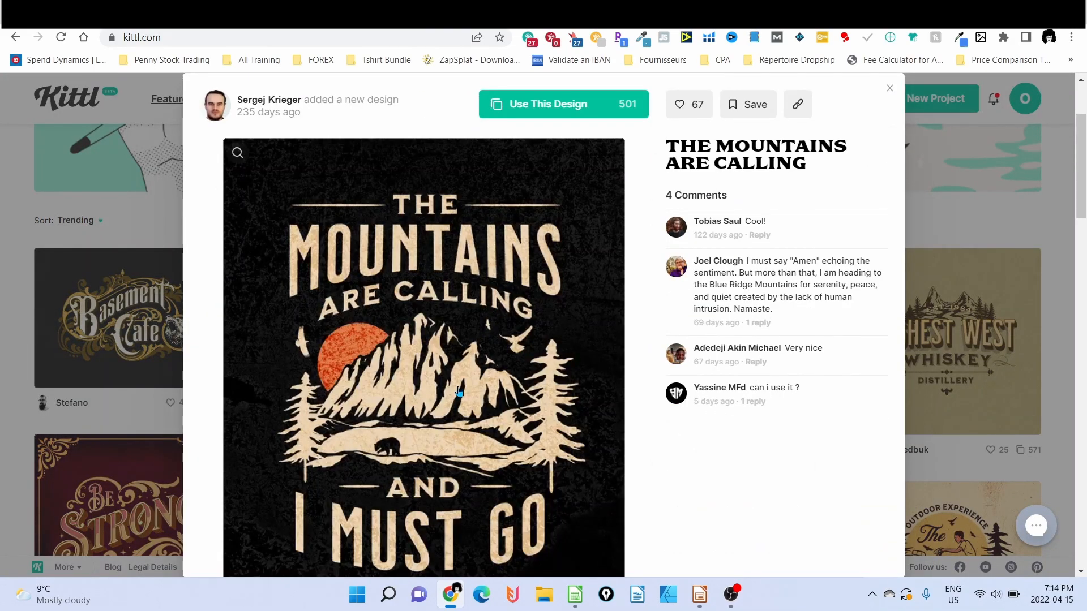
click(536, 109)
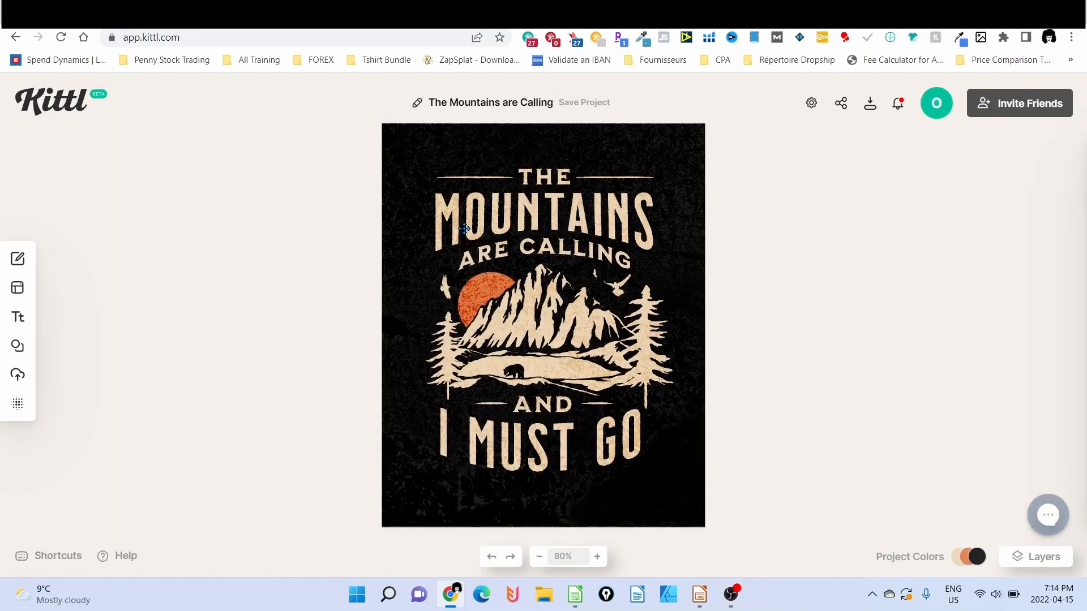
click(539, 214)
mouse_move(543, 215)
mouse_down()
mouse_move(494, 214)
mouse_move(541, 213)
mouse_up()
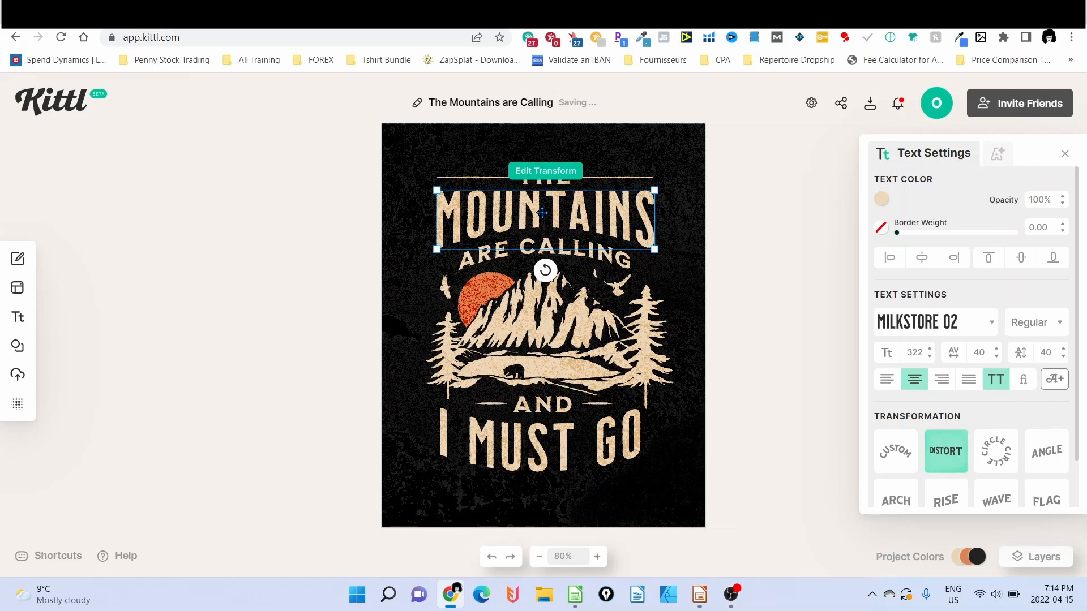
Ungroup the landscape illustration of mountains, sun, trees and birds
click(556, 306)
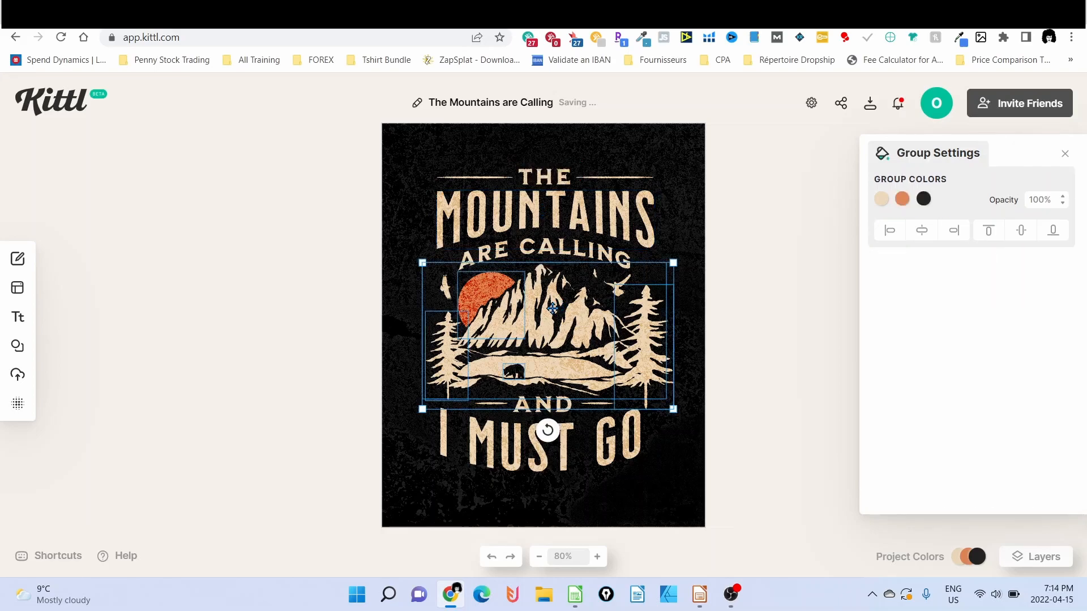
mouse_move(552, 308)
mouse_down()
mouse_move(496, 308)
mouse_move(552, 310)
mouse_up()
right_click(552, 310)
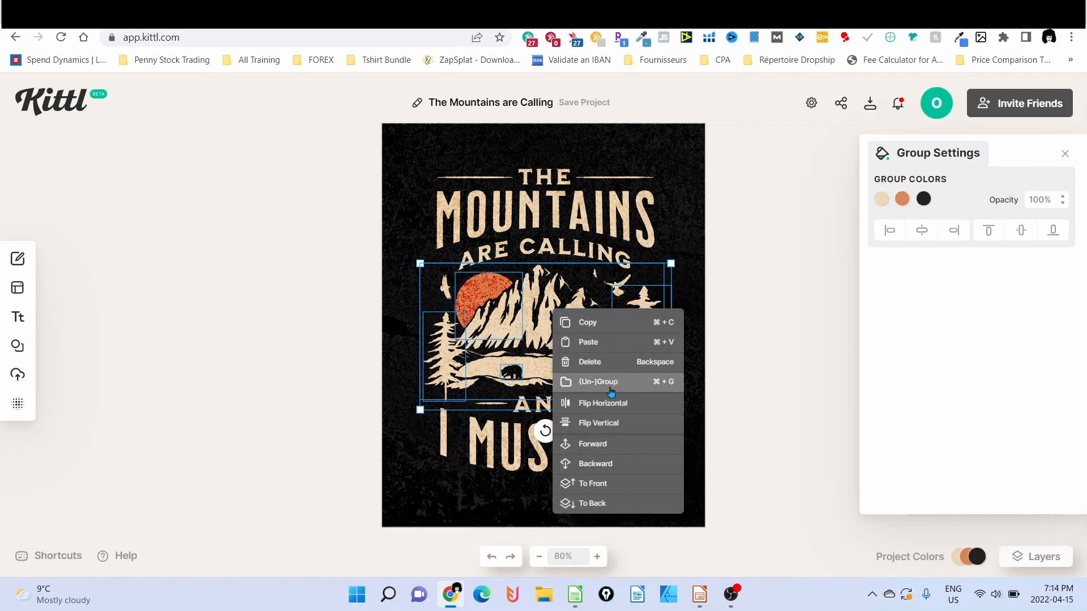
click(592, 382)
Select the group of flying birds above the mountains and ungroup it
click(437, 286)
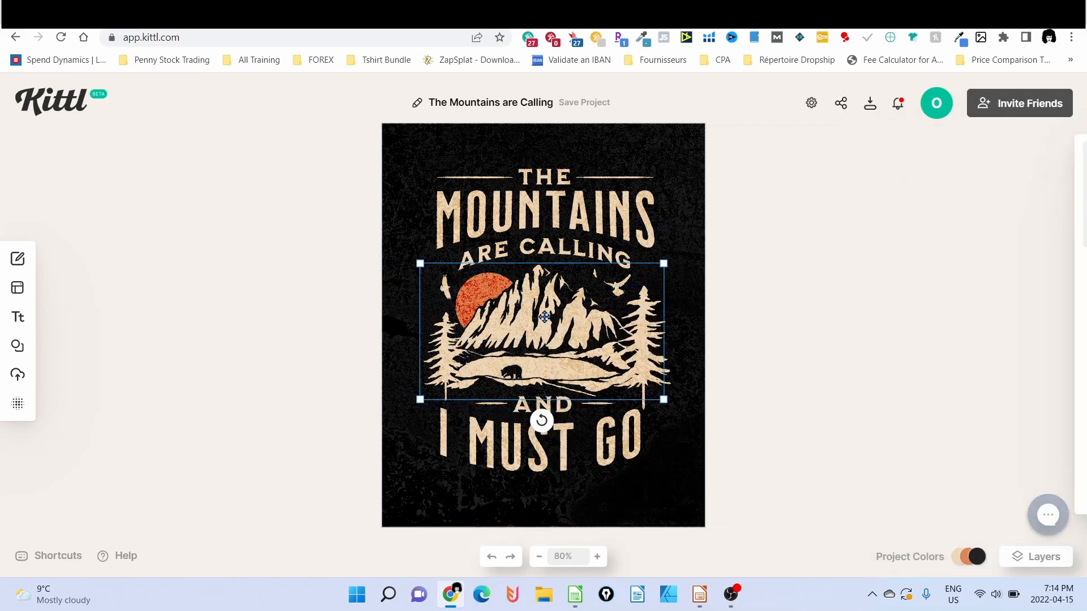
click(446, 286)
mouse_move(445, 287)
mouse_down()
mouse_move(429, 274)
mouse_move(447, 279)
mouse_up()
right_click(445, 282)
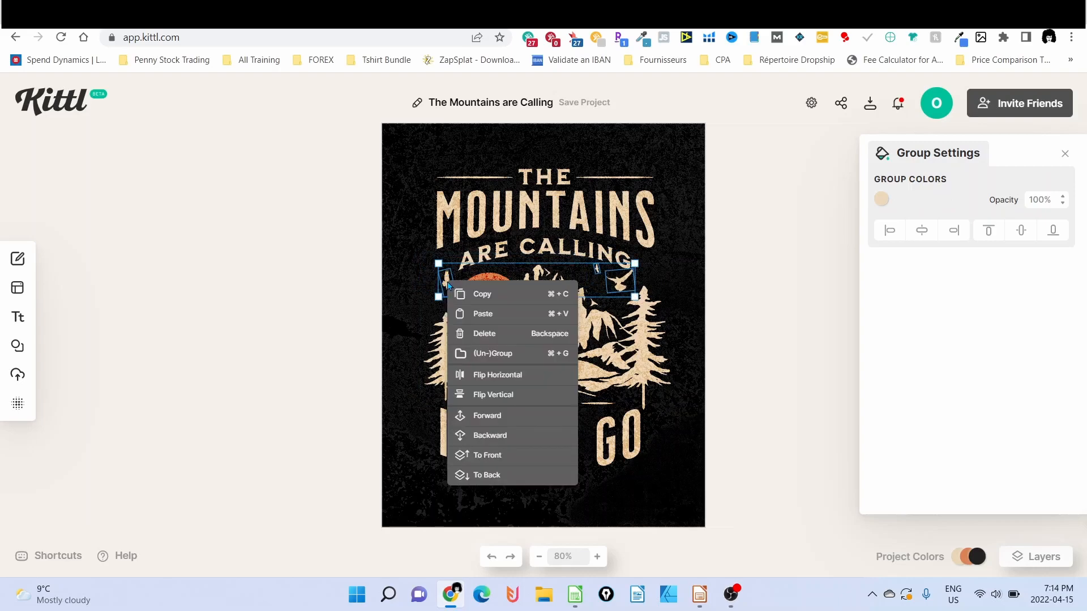
click(514, 355)
Move the two larger birds up so that one sits on each side of the word MOUNTAINS
click(423, 328)
drag(446, 281, 410, 213)
click(621, 278)
drag(621, 278, 670, 232)
Replace the headline word MOUNTAINS with BEACHES
click(557, 223)
double_click(545, 219)
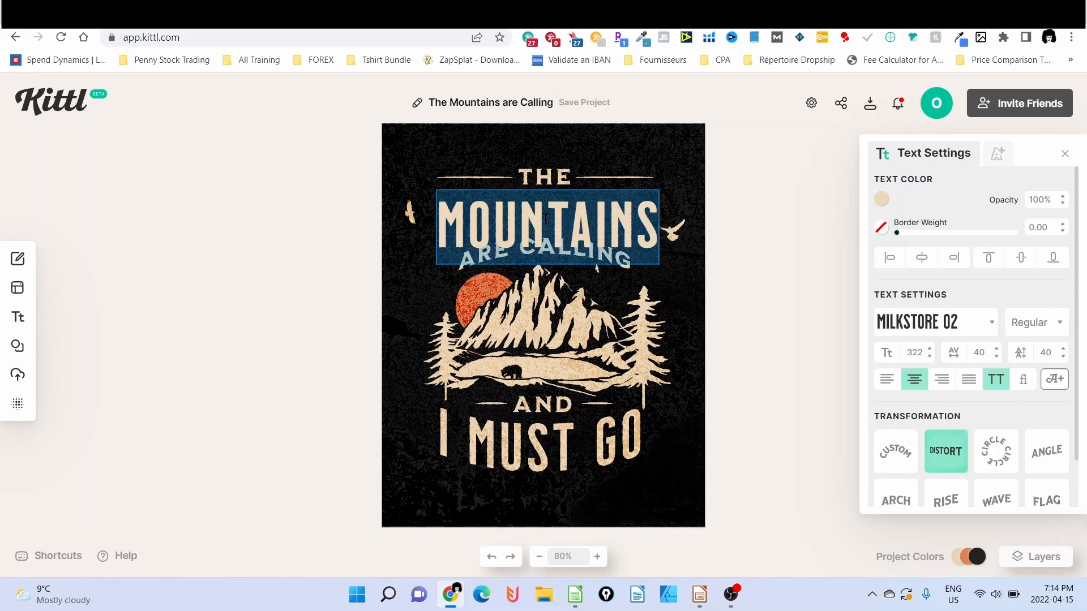
text(BEACHES)
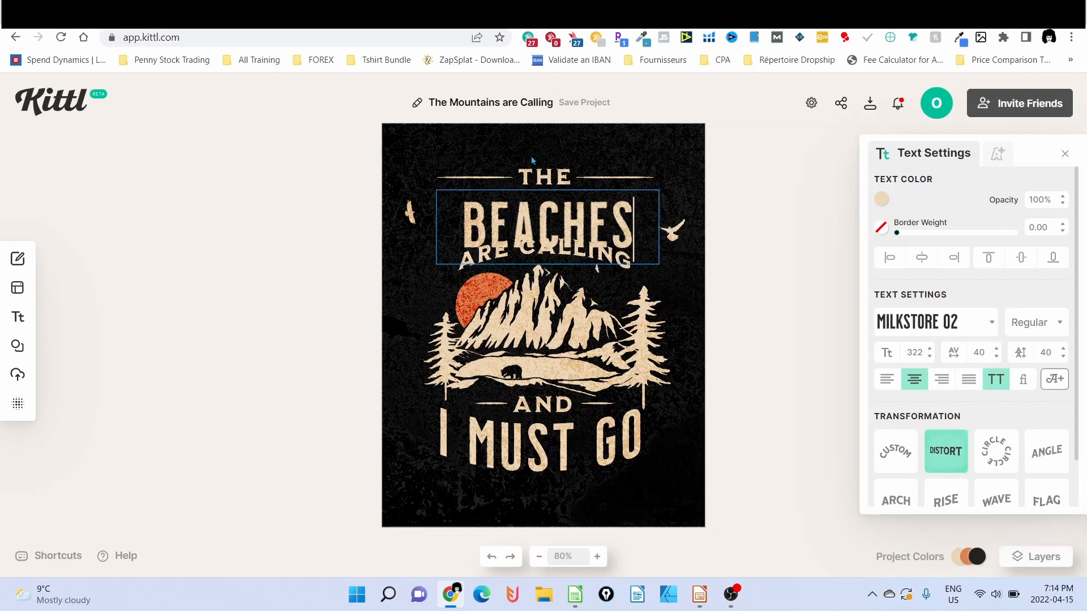
key(Escape)
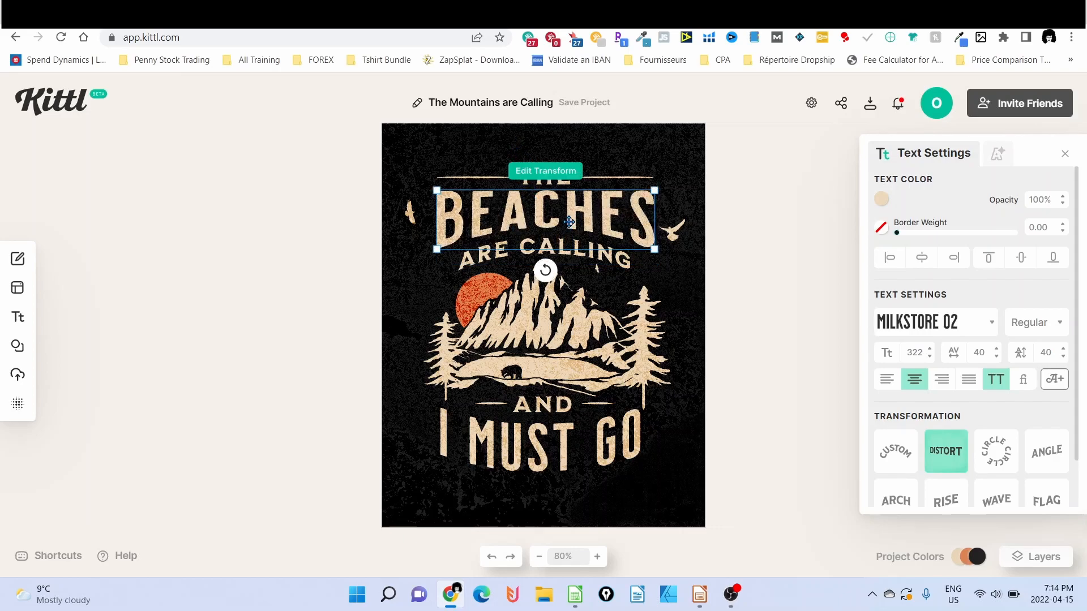
Delete the mountain landscape, the orange sun and both pine trees from the middle of the design
click(547, 327)
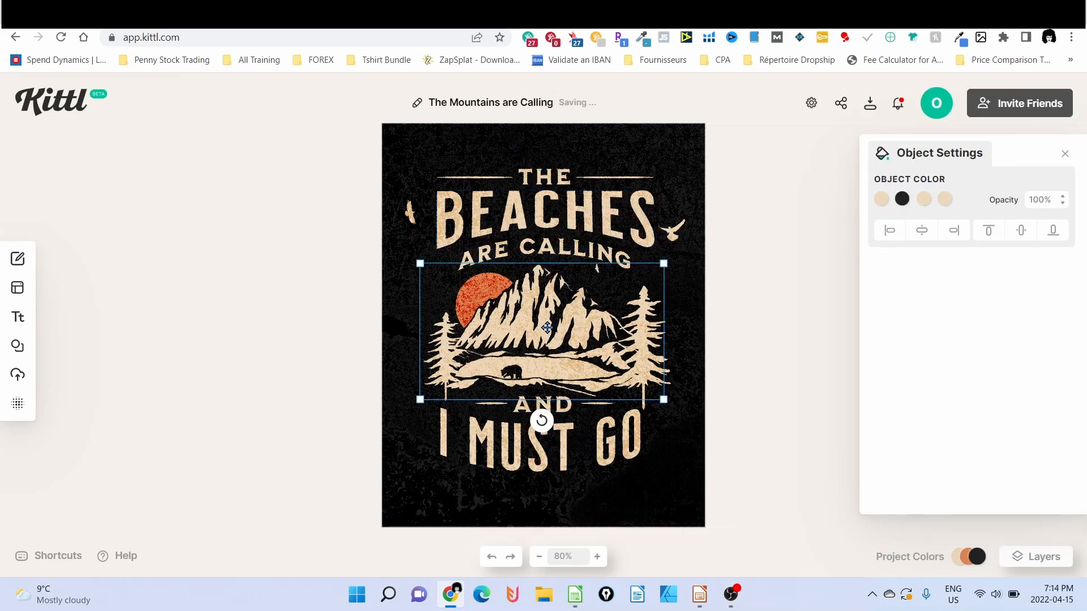
key(Delete)
click(513, 317)
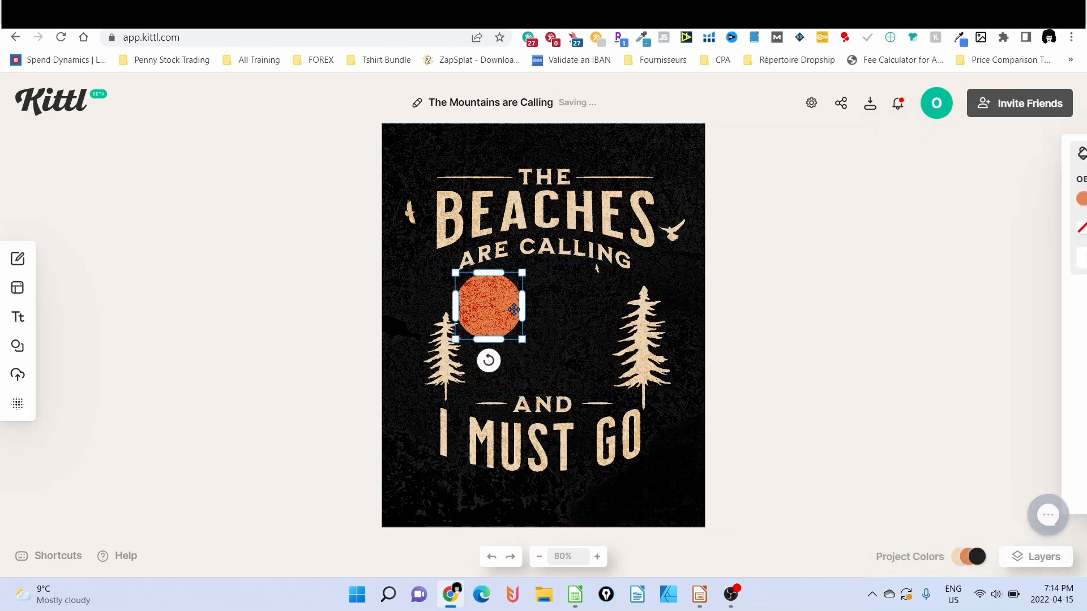
key(Delete)
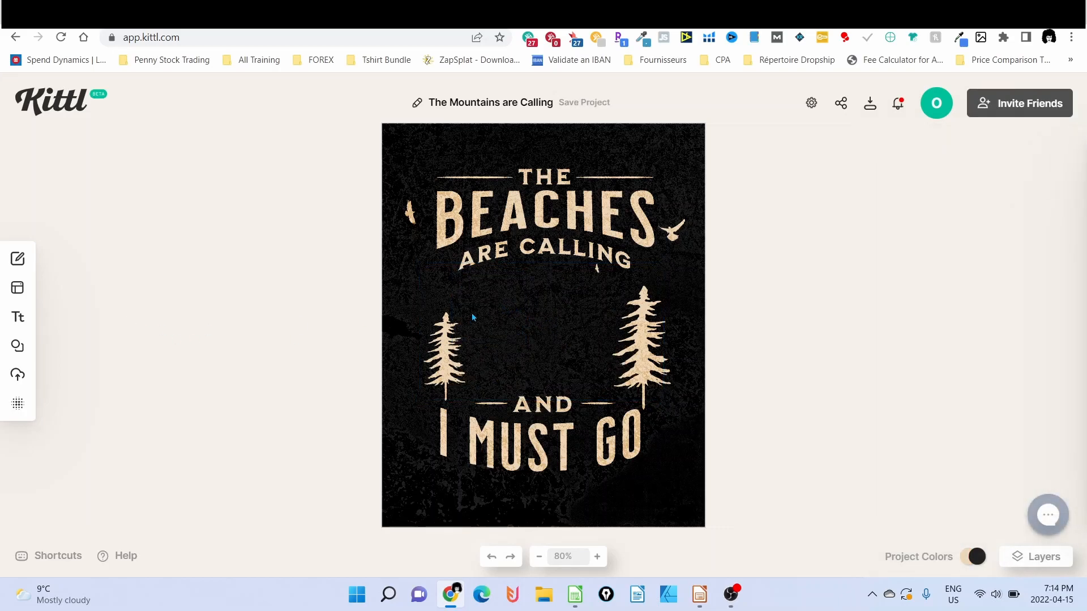
click(628, 333)
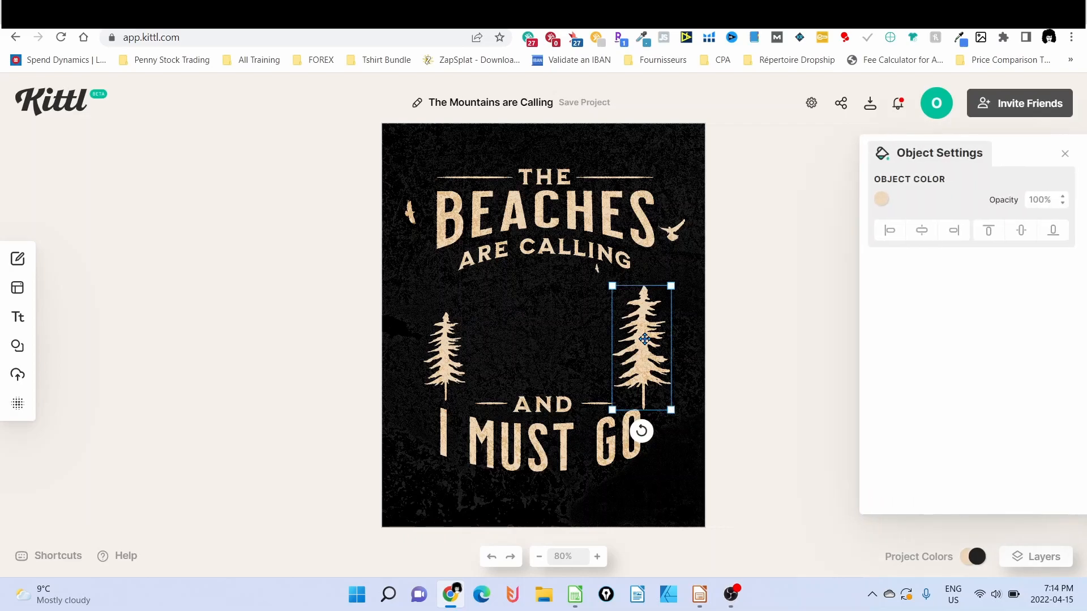
key(Delete)
click(445, 340)
key(Delete)
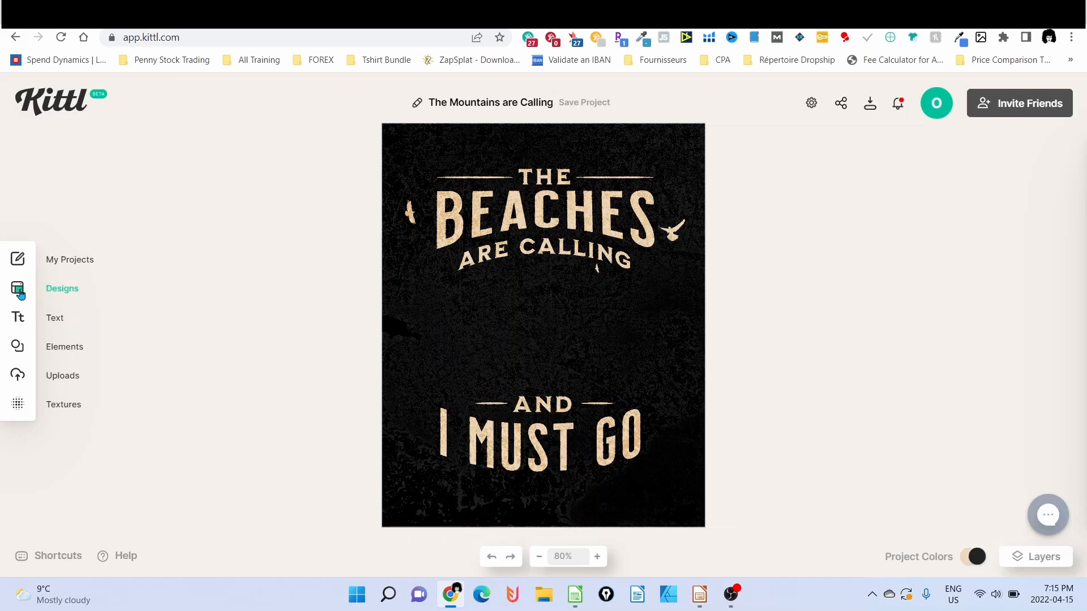
Search the element library for "beach"
click(19, 348)
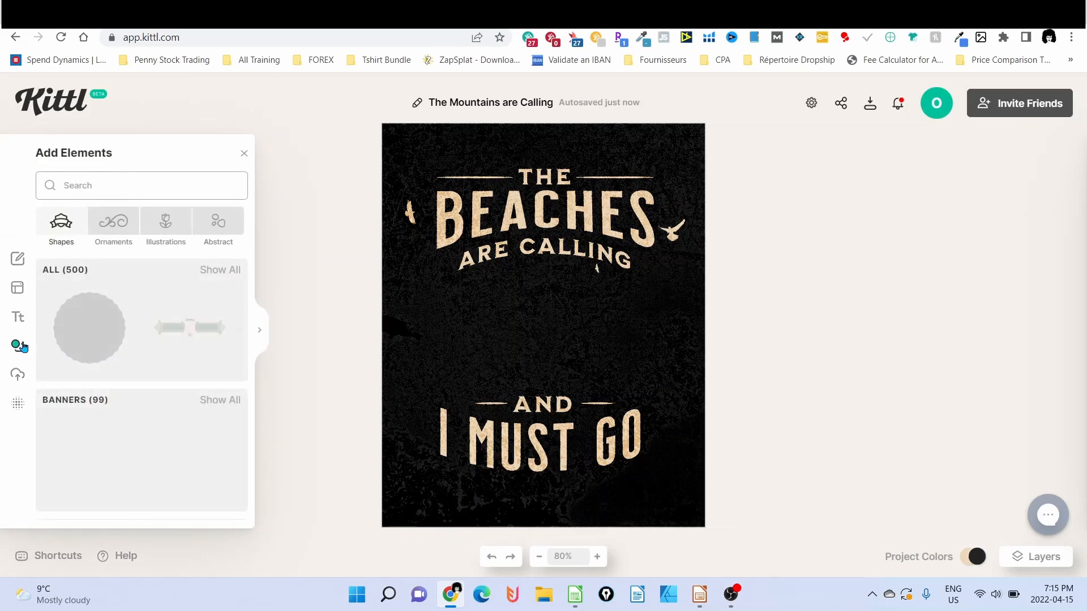
click(104, 189)
text(beach)
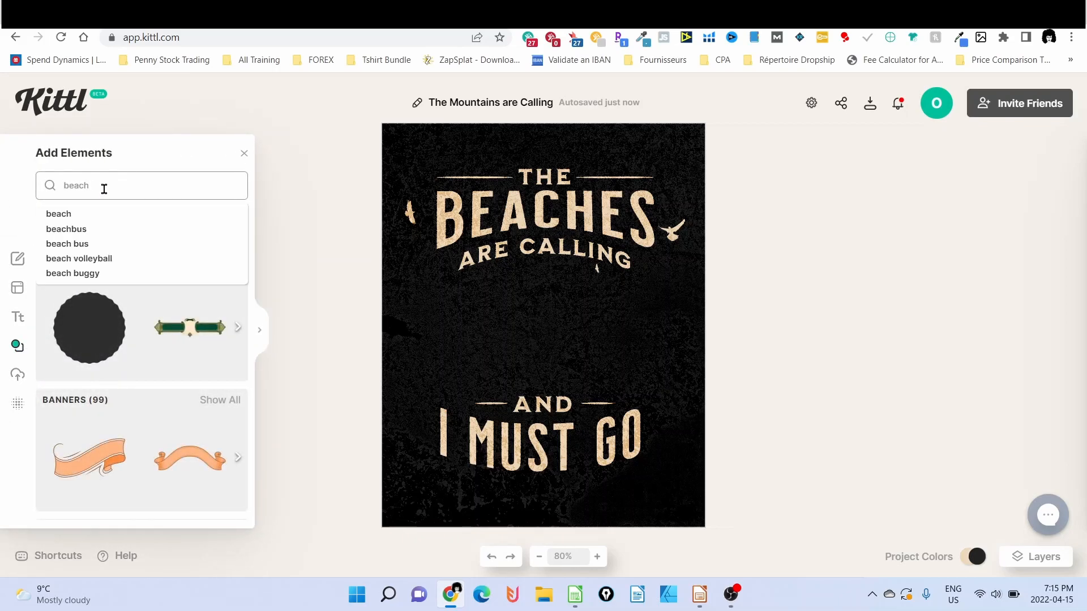
key(Return)
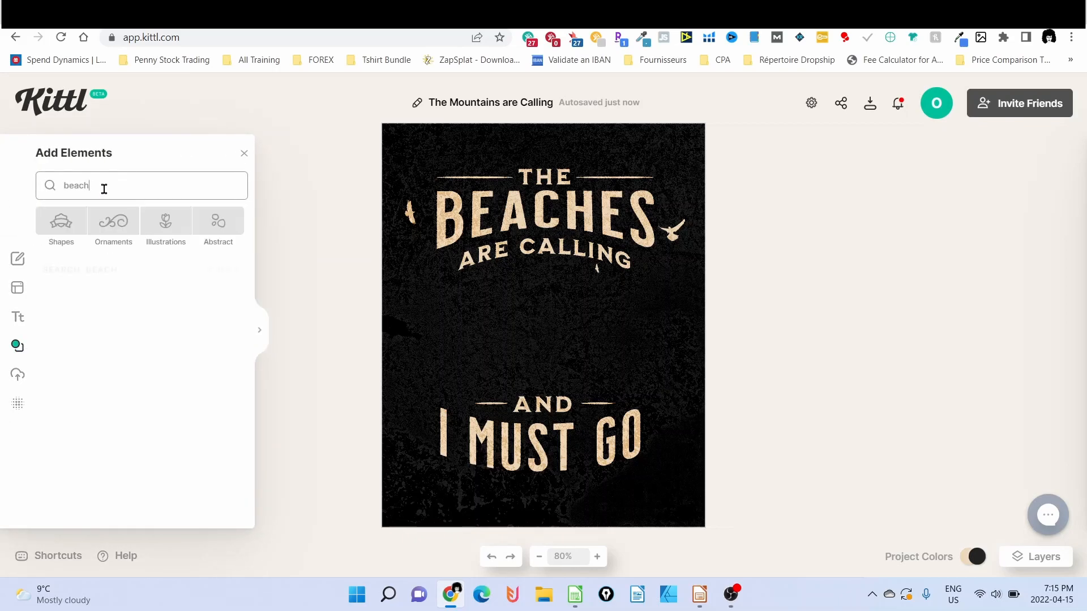
Add the single-colour illustration of palm trees with a setting sun and birds to the design
mouse_move(116, 340)
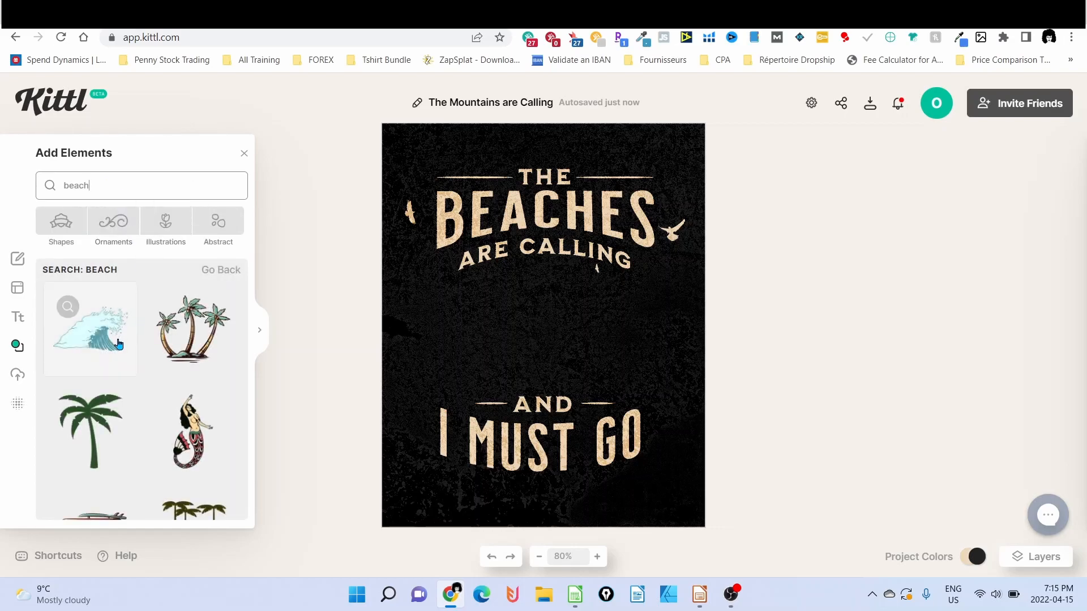
scroll(105, 342, down, 2)
scroll(119, 351, up, 2)
scroll(134, 359, down, 2)
scroll(144, 368, up, 2)
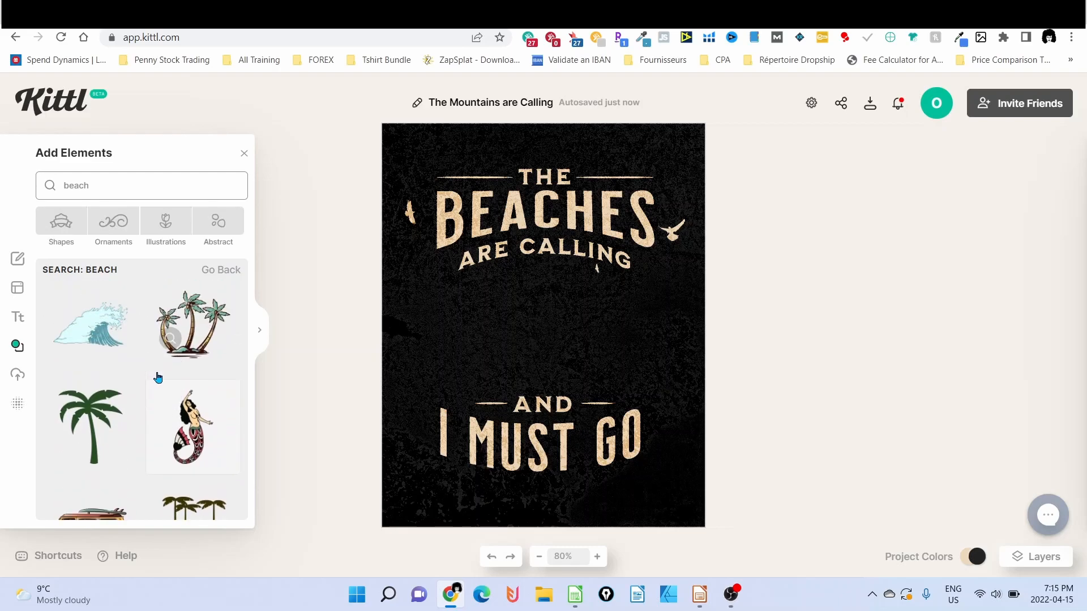
scroll(187, 416, down, 3)
click(204, 420)
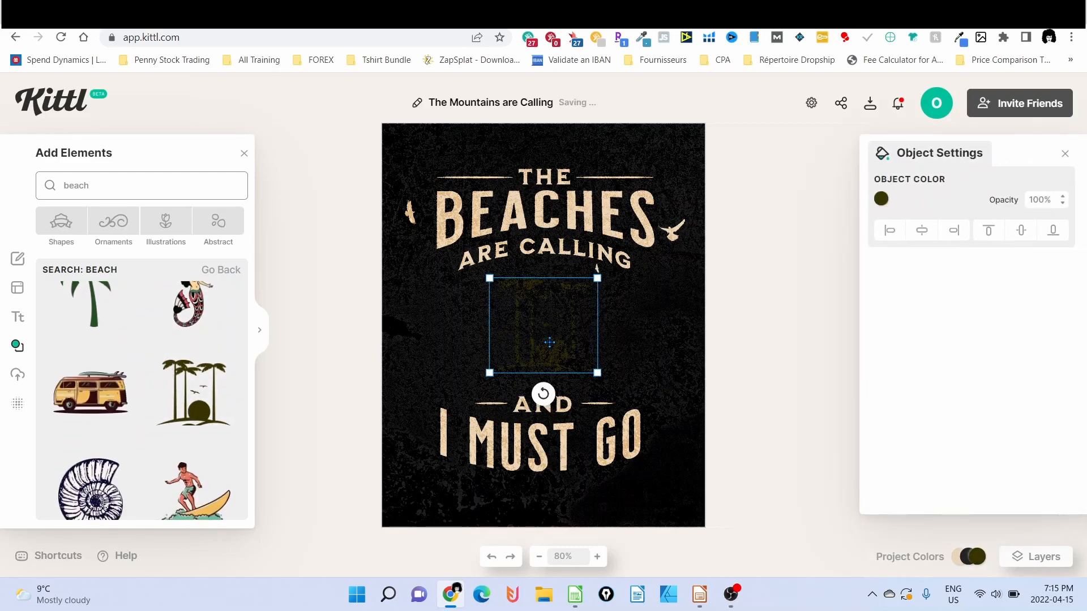
Recolour the palm tree illustration with the beige swatch from the document palette
click(882, 202)
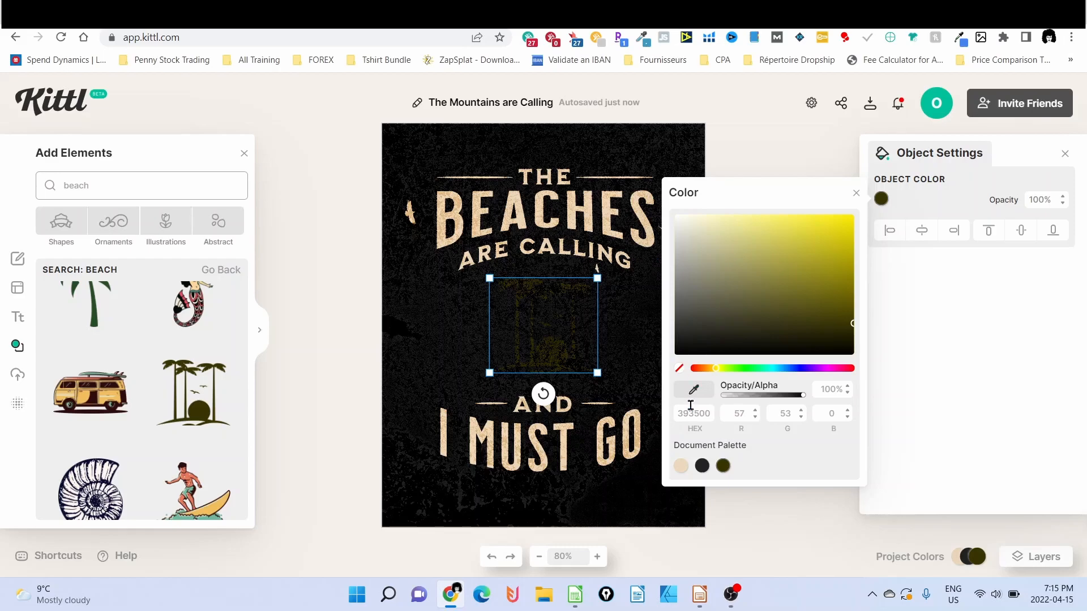
click(681, 467)
click(389, 328)
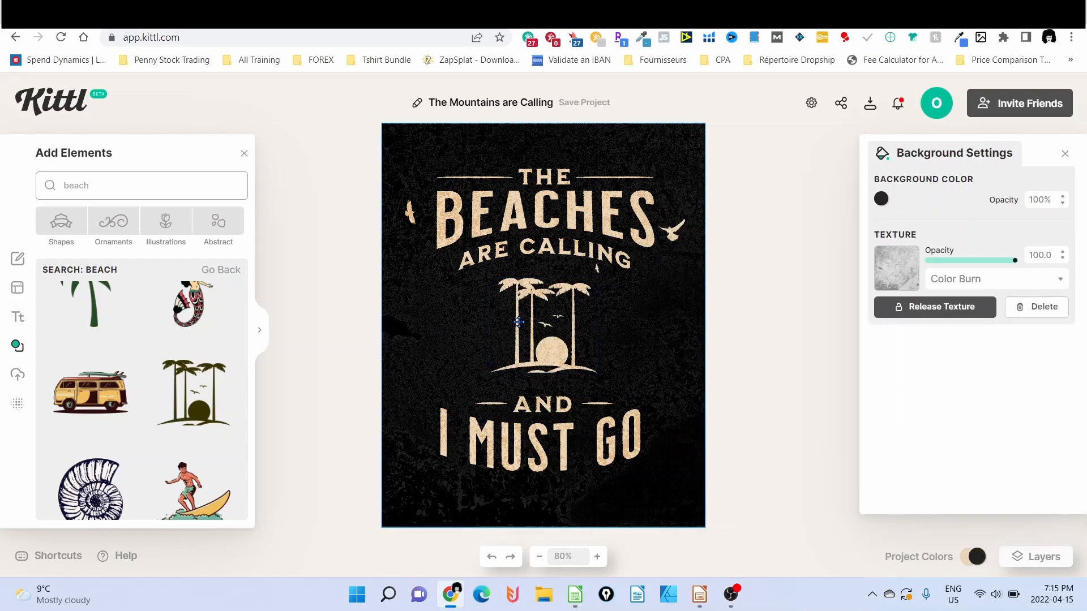
Try the palm tree illustration at a larger size and remove it from the design
click(519, 321)
drag(490, 373, 469, 391)
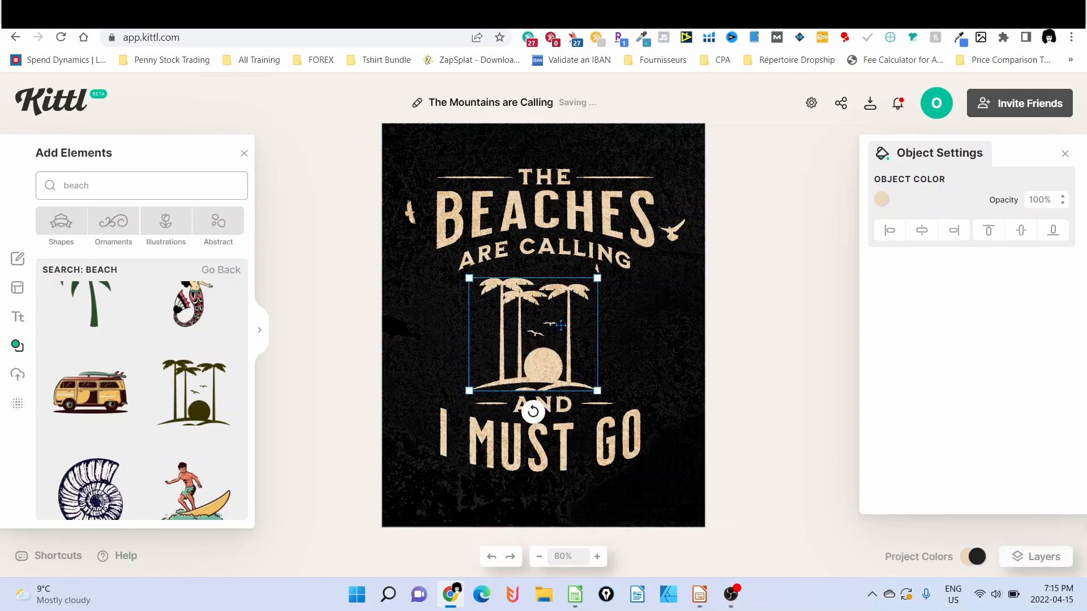
key(Delete)
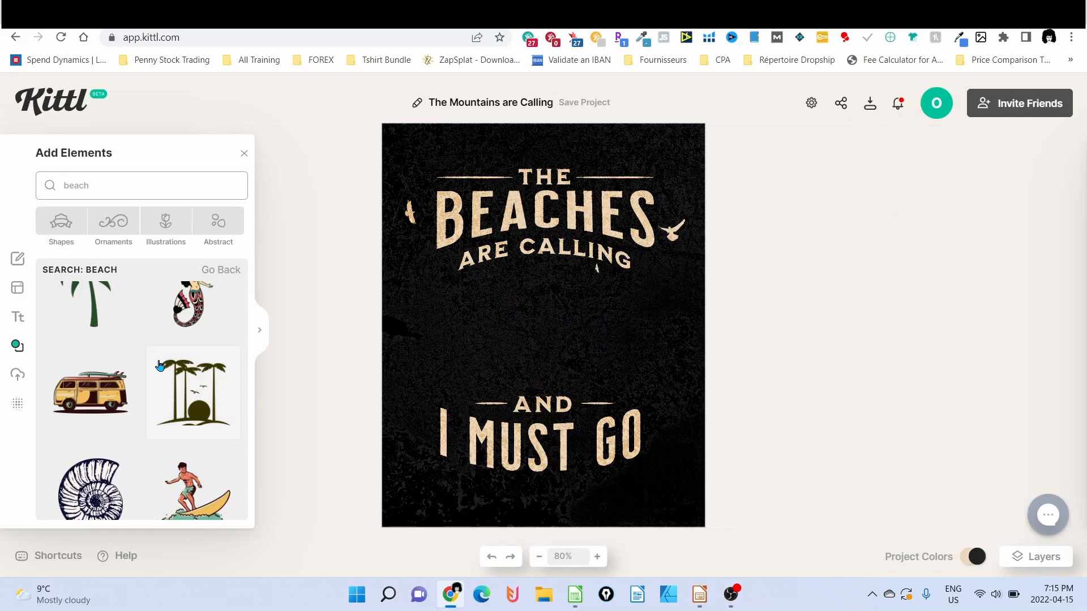
Add the surfer illustration from the beach results and enlarge it to fill the space between "ARE CALLING" and "AND"
scroll(187, 396, down, 2)
click(203, 446)
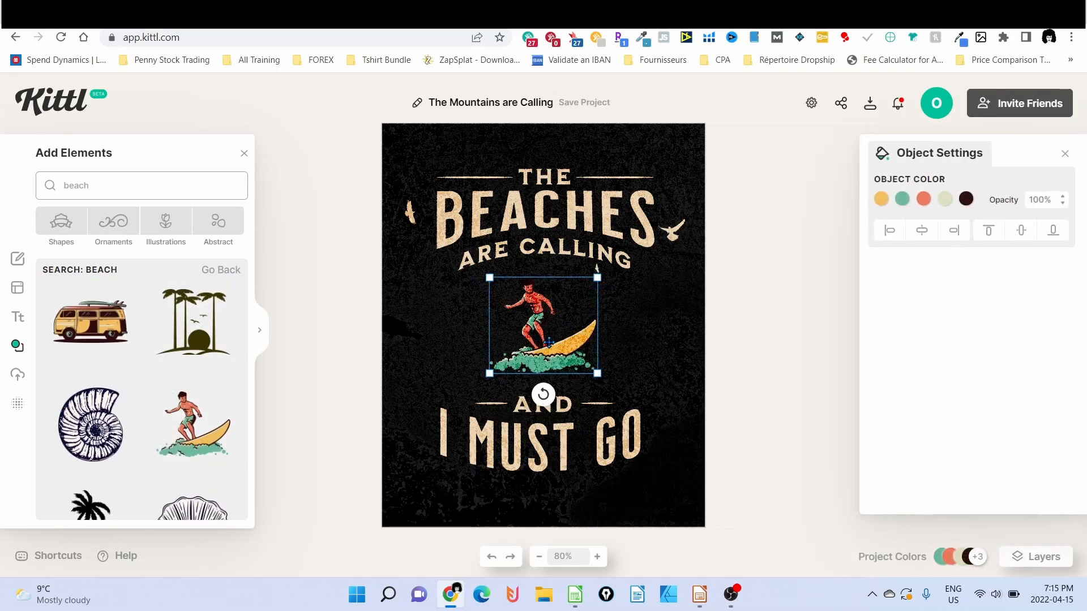
drag(490, 373, 465, 397)
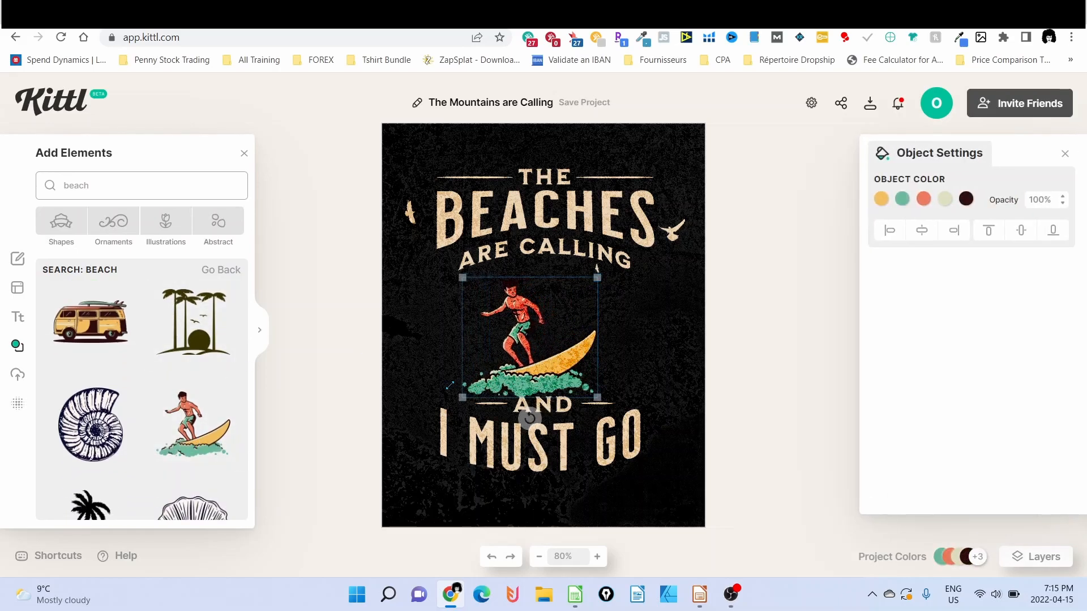
drag(522, 349, 538, 344)
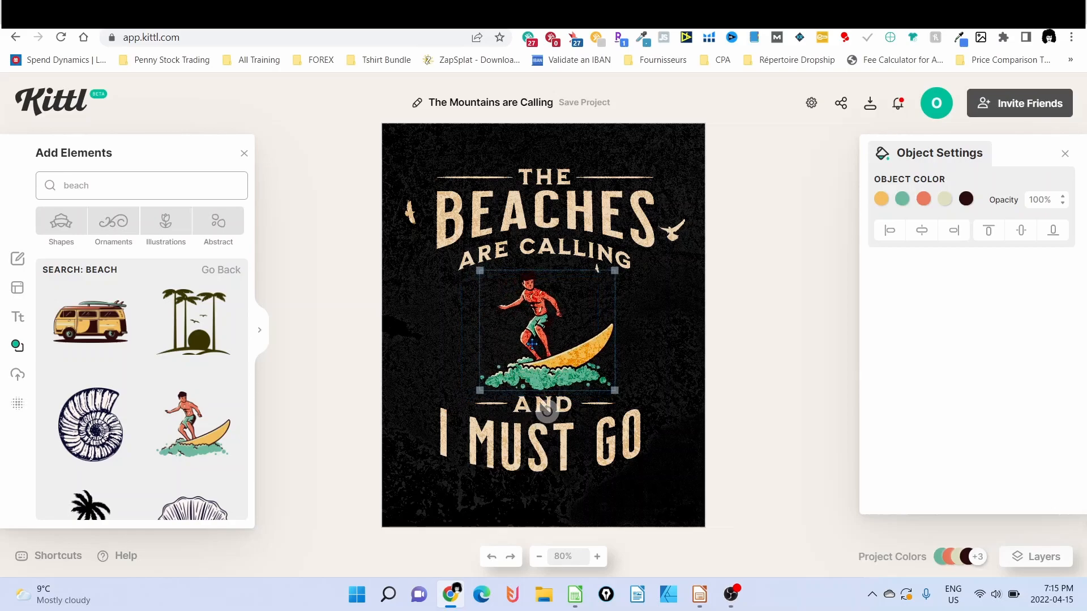
Display the uploaded media and delete the Color Burn texture from the design's background
click(666, 349)
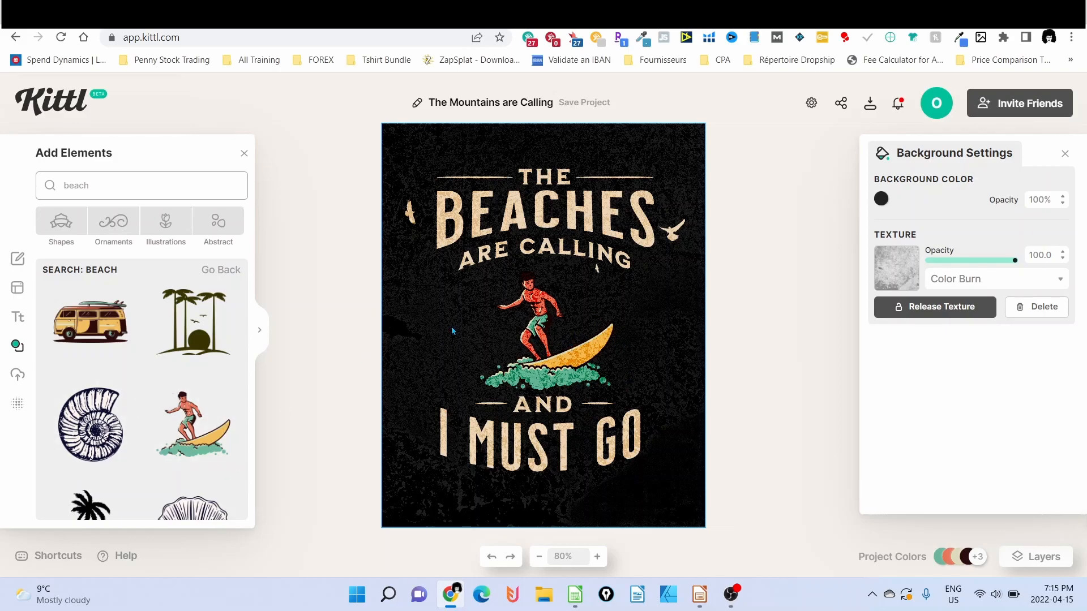
click(18, 375)
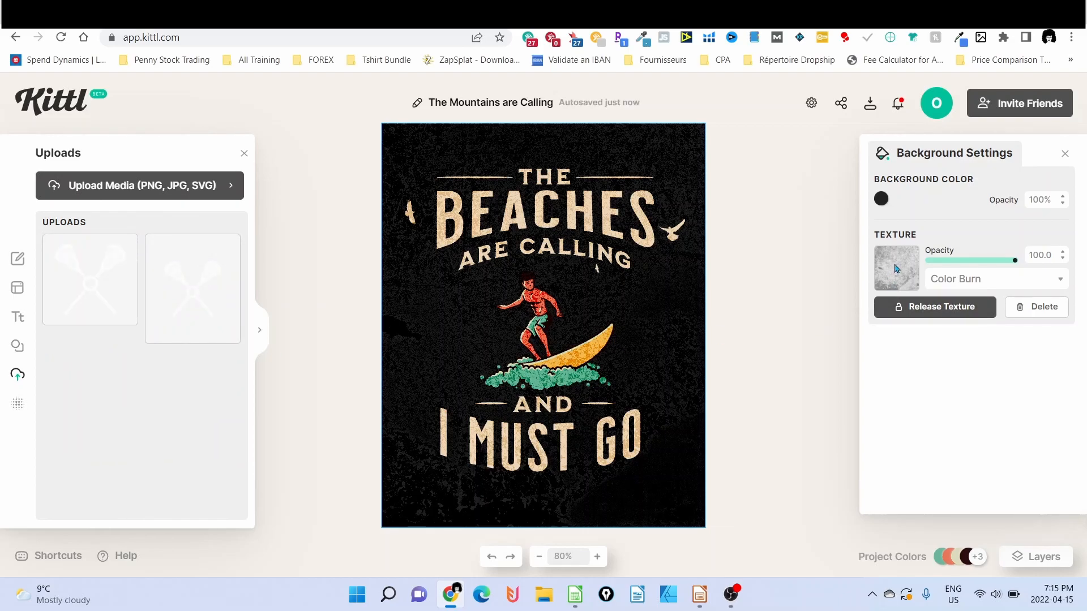
click(1036, 312)
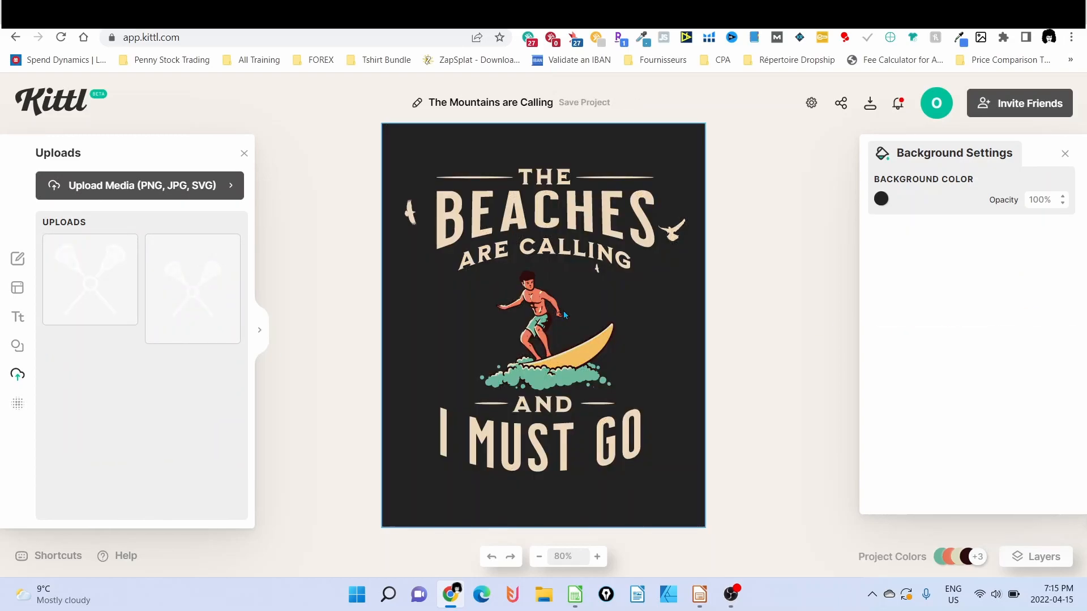
Apply the Fading Color Cut decoration to the "BEACHES" text and set its colour to near-white fffafa
click(534, 227)
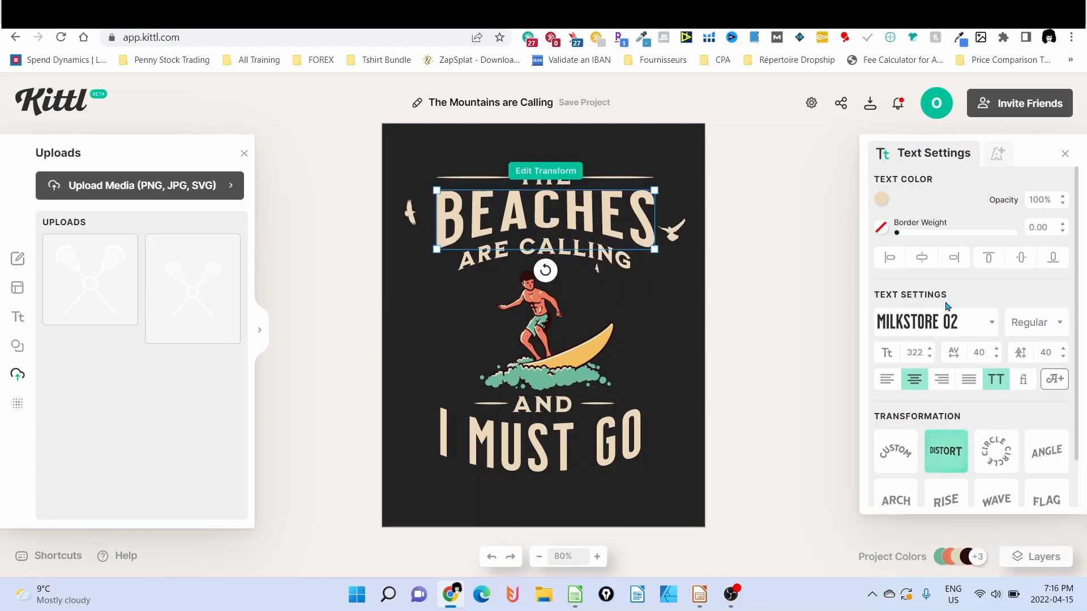
click(996, 164)
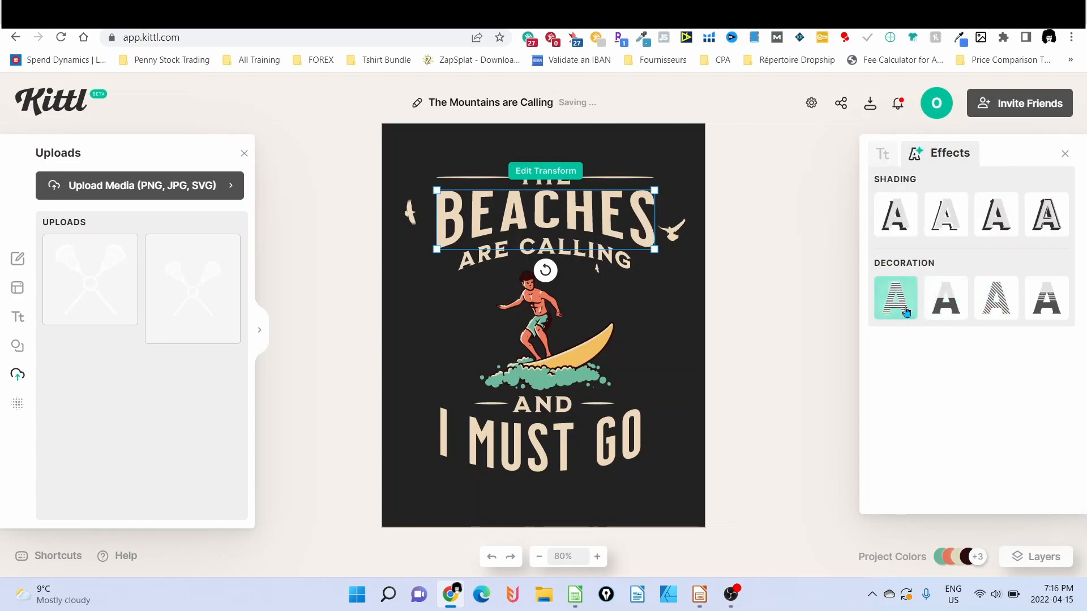
click(1045, 304)
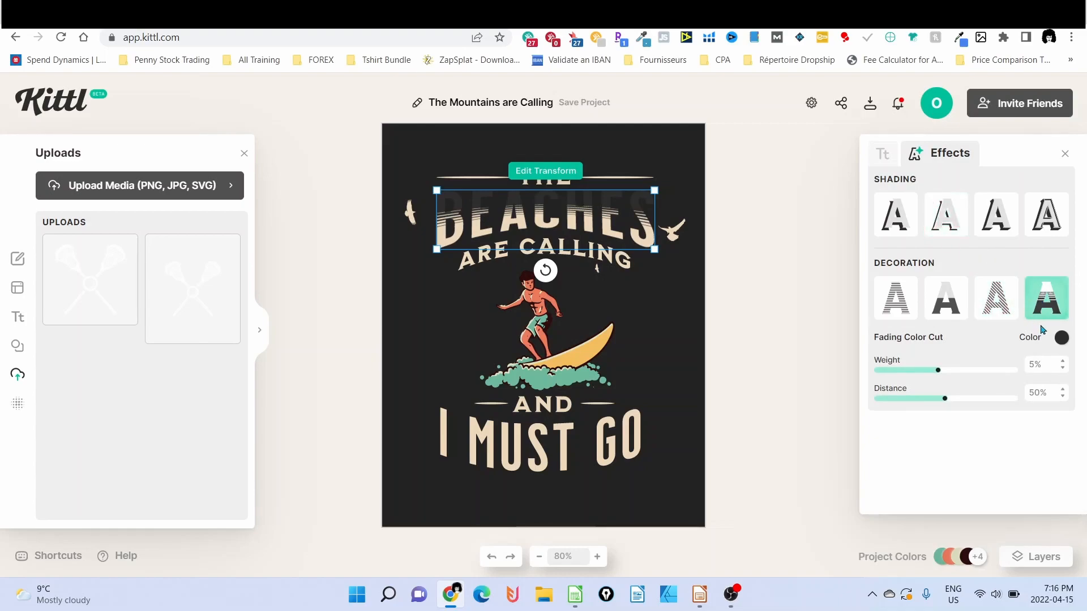
click(1063, 340)
click(867, 311)
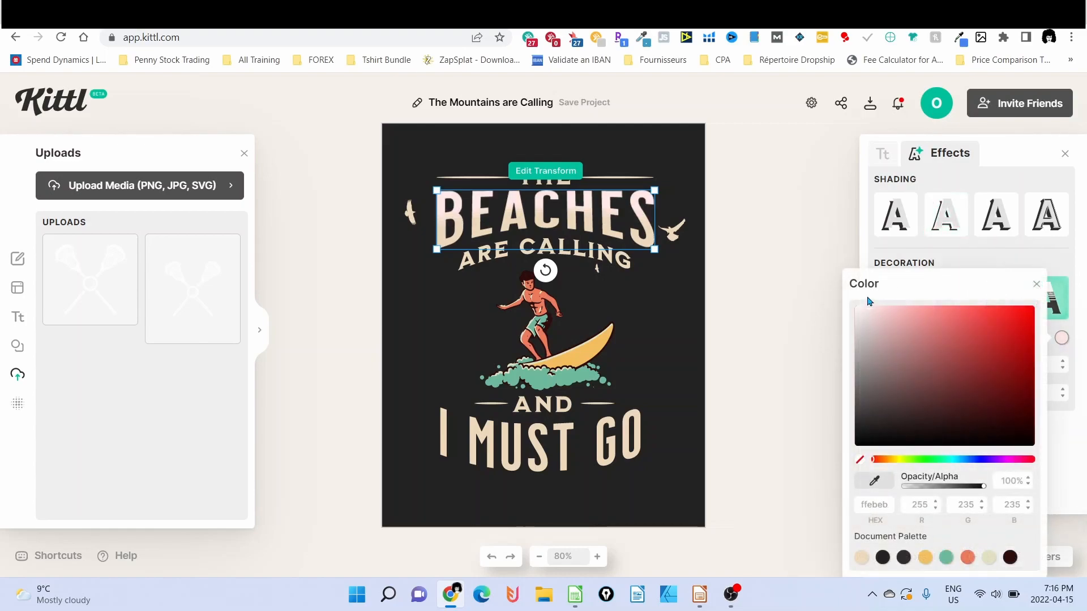
drag(865, 313, 859, 296)
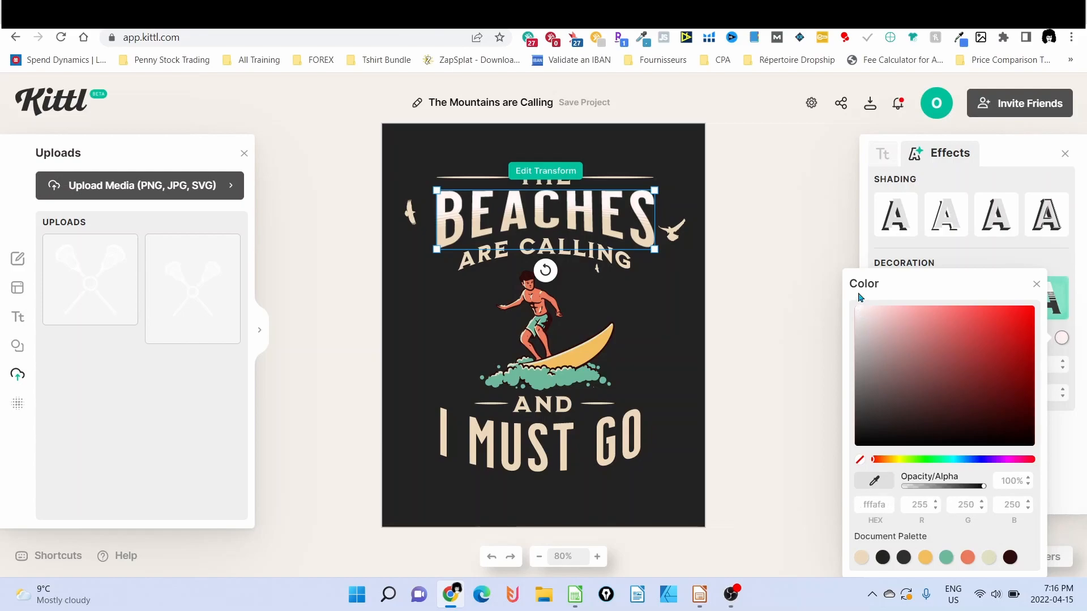
click(985, 256)
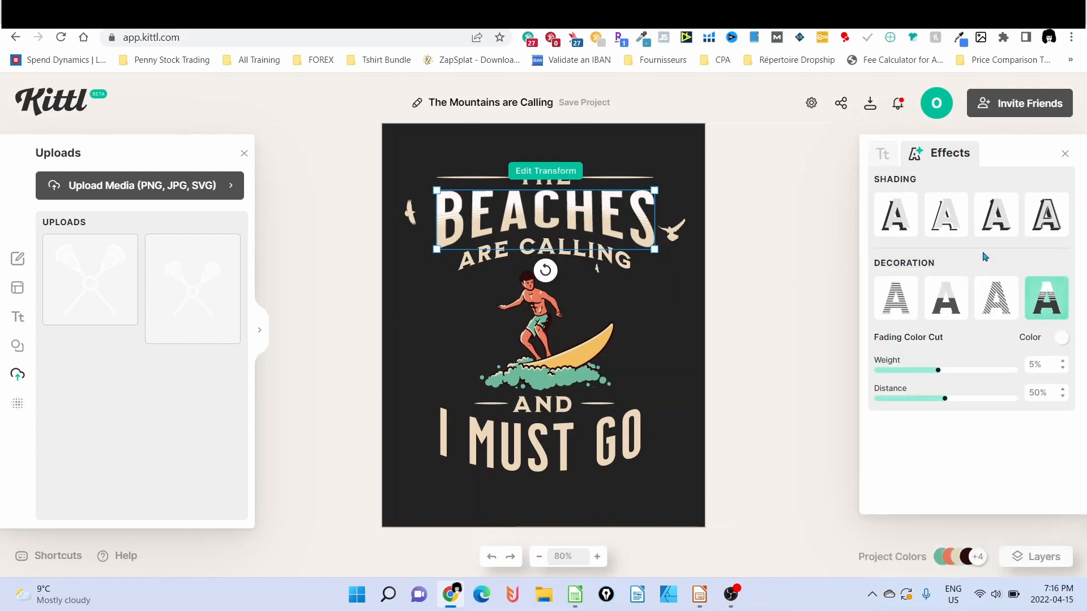
Change the fill colour of the "BEACHES" text to the dark grey-brown 5d574e
click(889, 169)
click(881, 199)
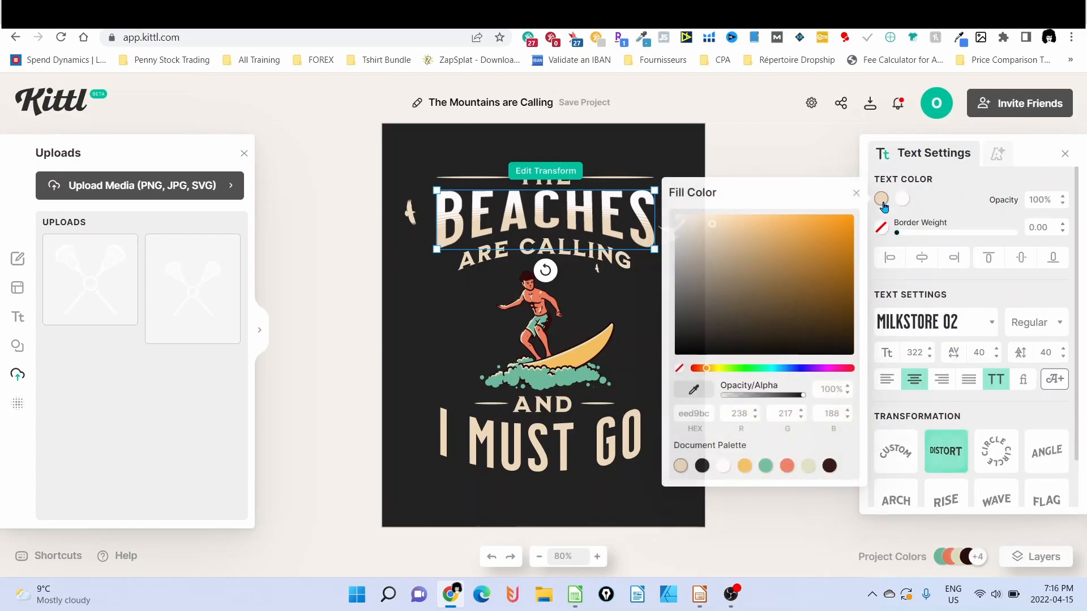
drag(708, 304, 703, 307)
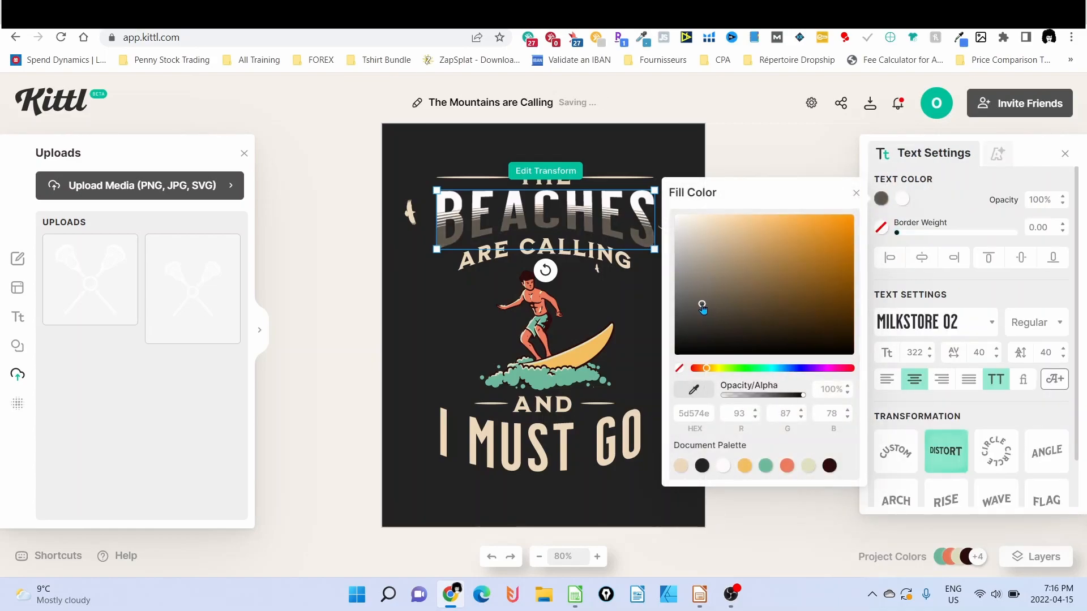
Set the Fading Color Cut on "BEACHES" to a weight of 6% and a distance of 49%
click(1000, 160)
click(999, 160)
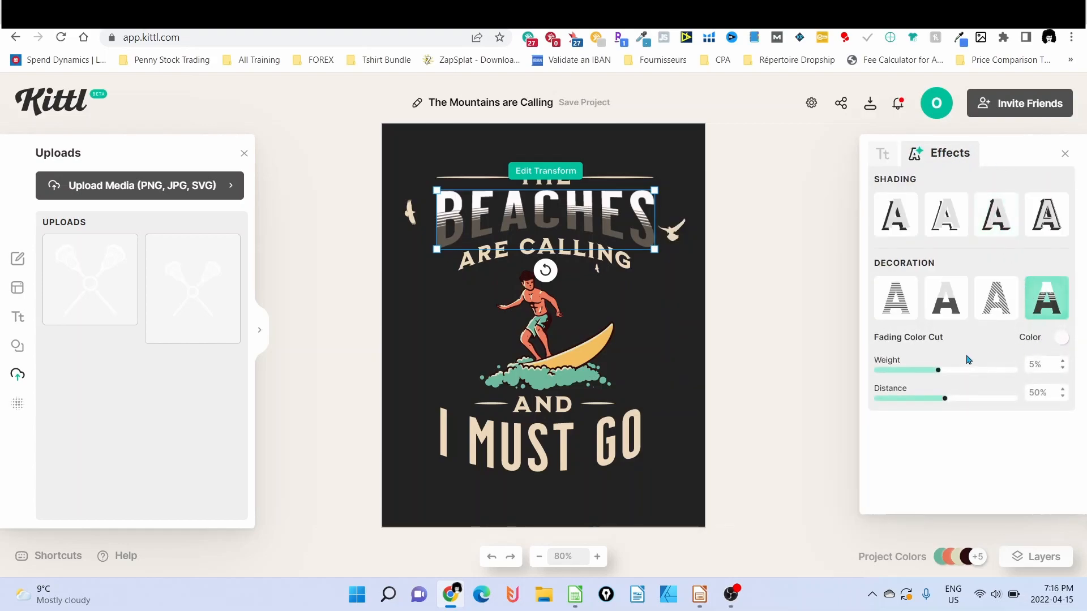
mouse_move(938, 374)
mouse_down()
mouse_move(970, 373)
mouse_move(953, 373)
mouse_move(946, 400)
mouse_move(976, 400)
mouse_move(936, 401)
mouse_move(944, 399)
mouse_up()
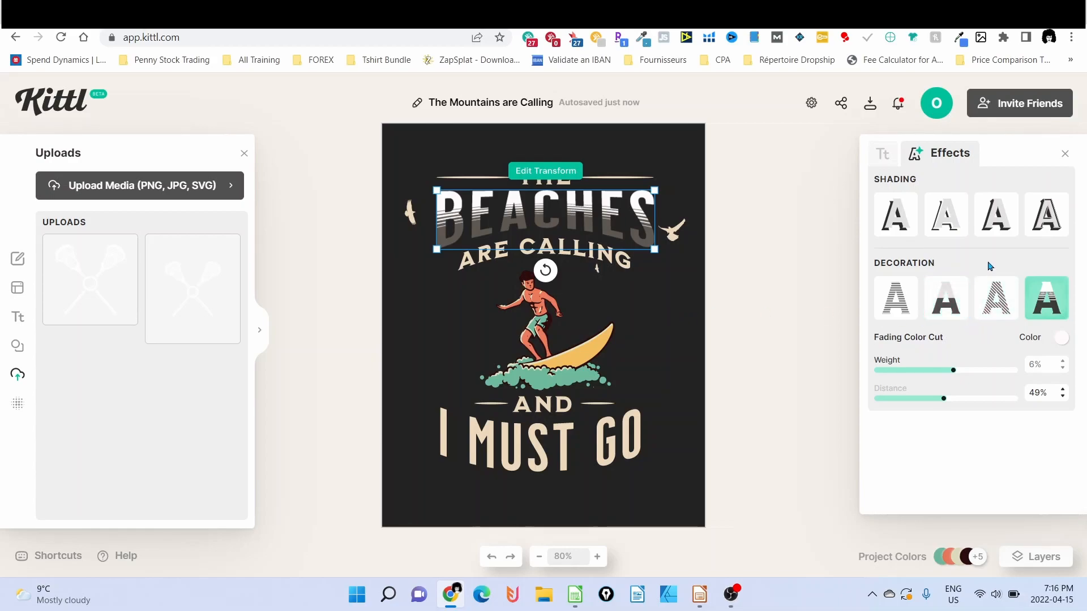
Review the text transformation options for "BEACHES" and return from the subscription plans page to the design editor
click(882, 154)
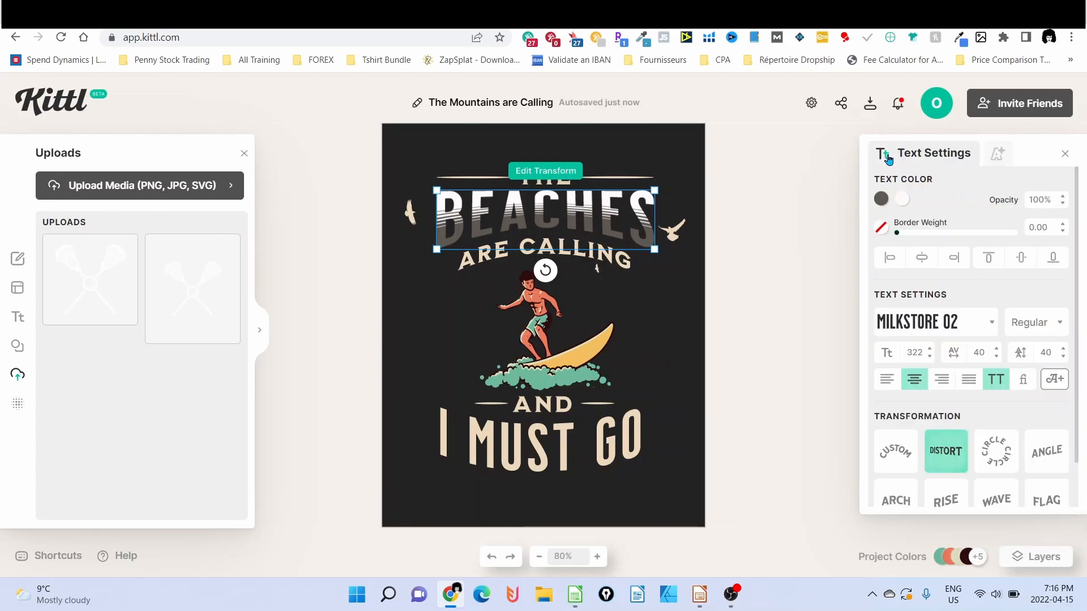
scroll(1005, 419, down, 1)
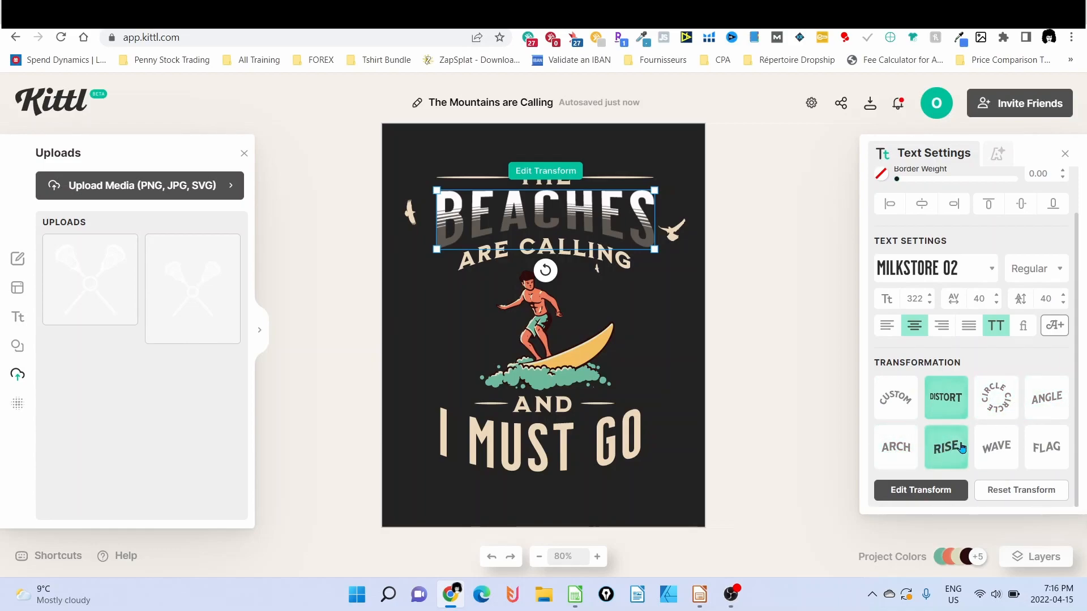
click(535, 327)
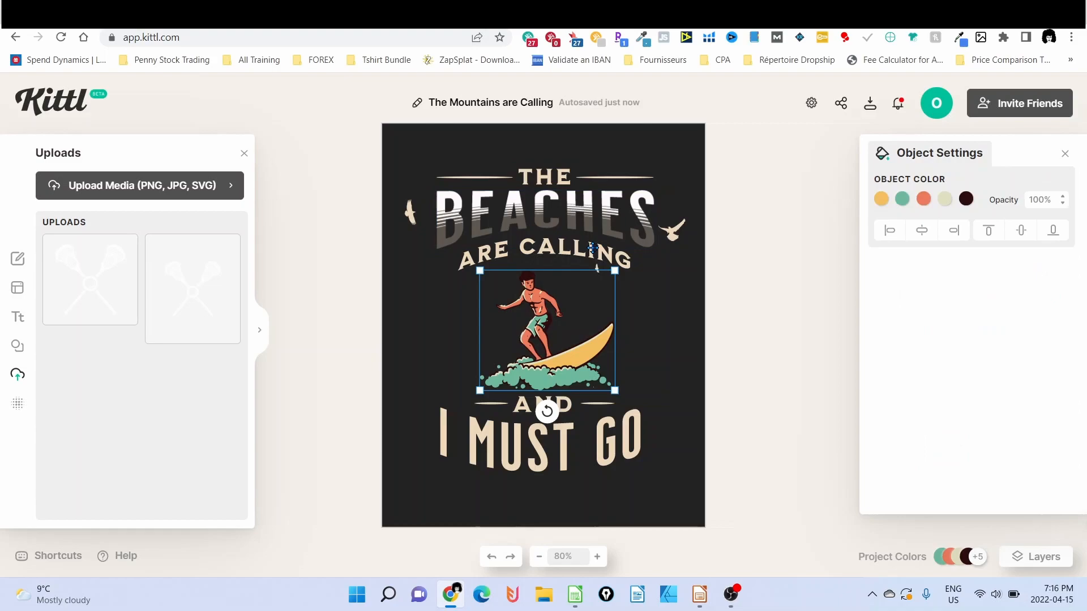
click(596, 260)
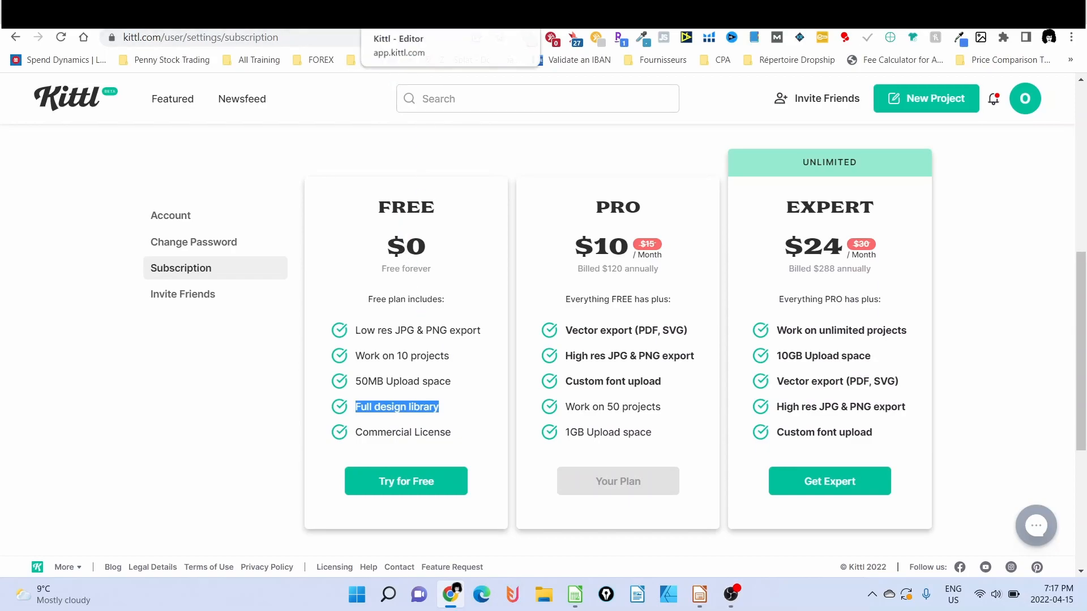
click(374, 30)
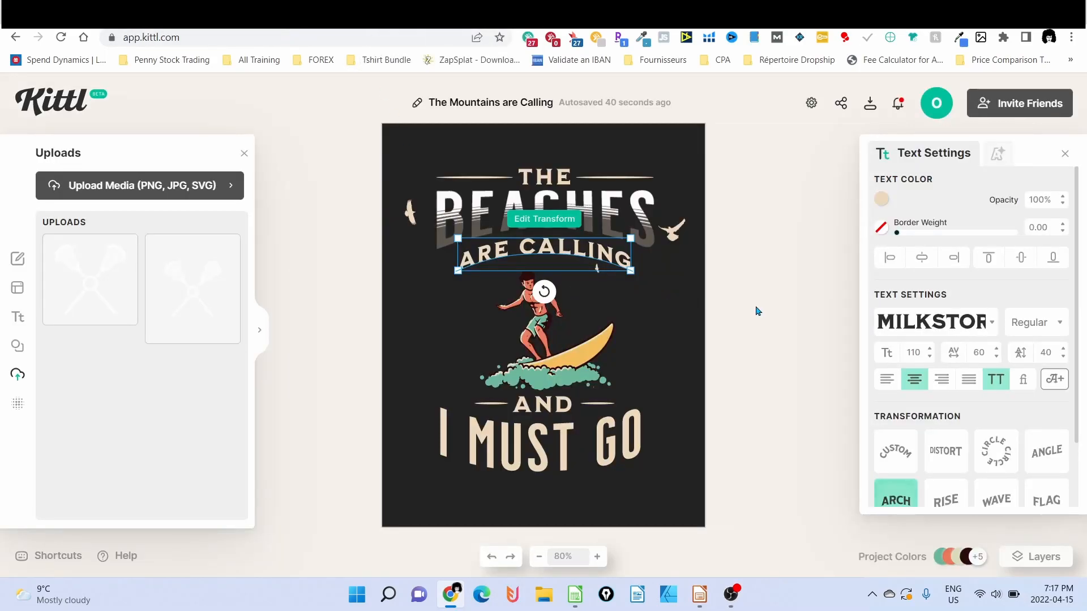